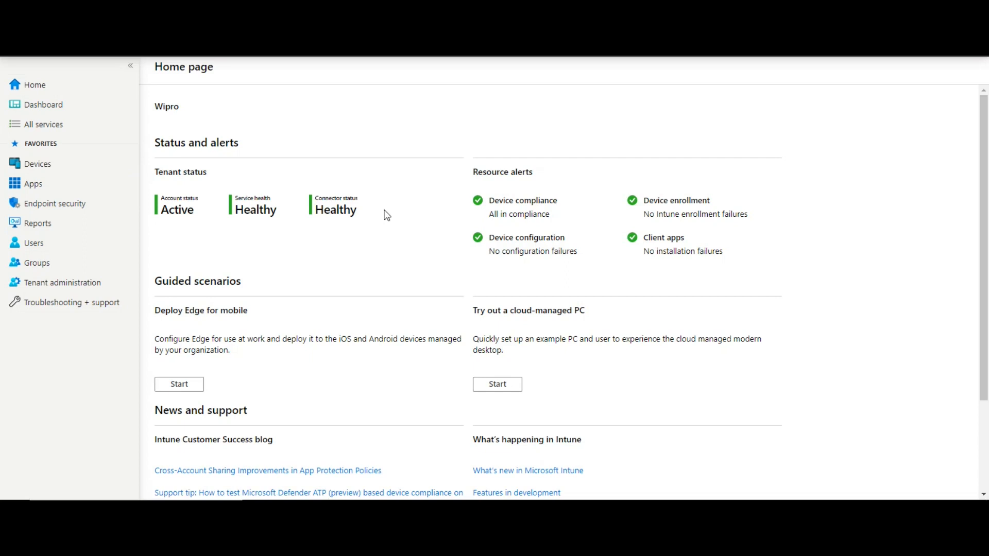
Review the Windows enrollment options for enrolling devices, and return to the Devices overview.
{"action": "left_click", "coordinate": [43, 169]}
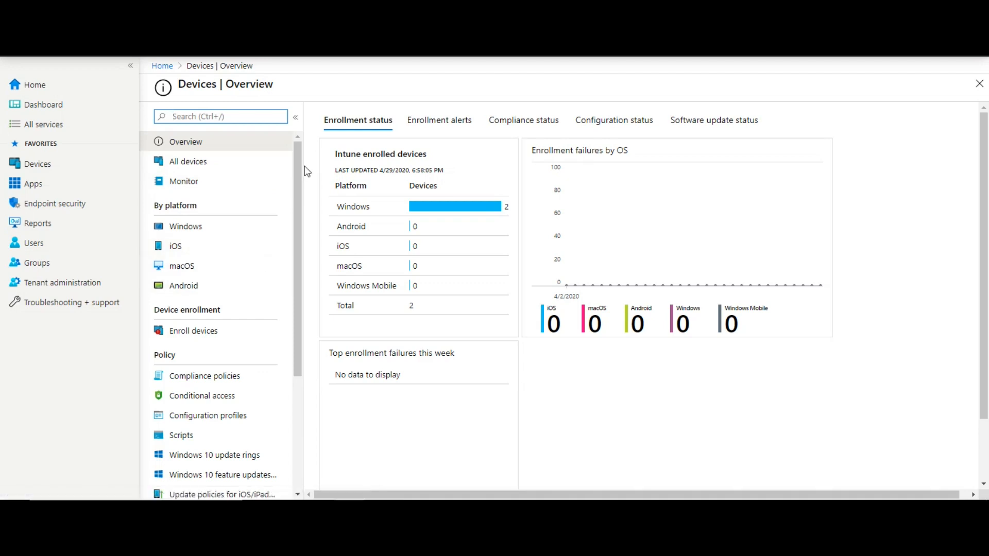
{"action": "scroll", "coordinate": [289, 206], "scroll_direction": "down", "scroll_amount": 1}
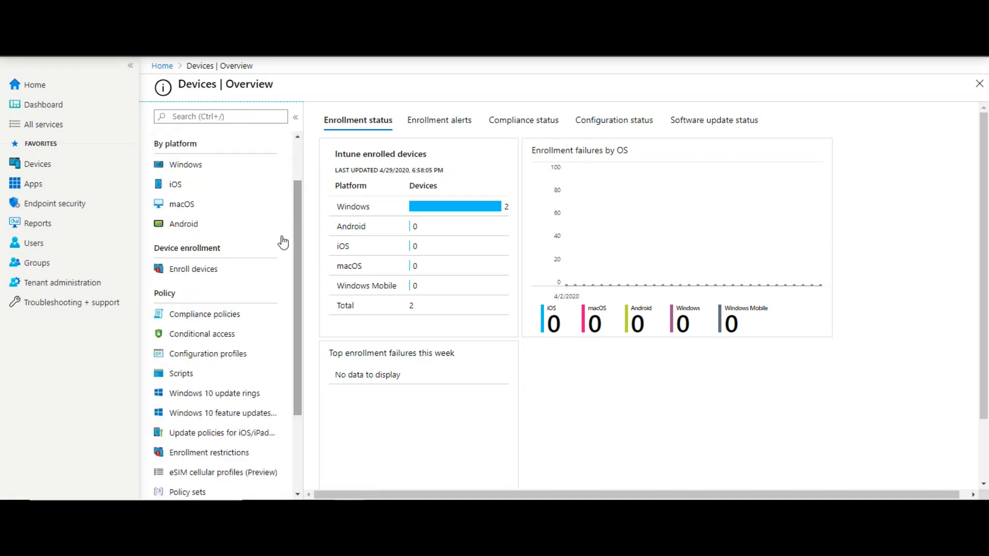
{"action": "left_click", "coordinate": [195, 277]}
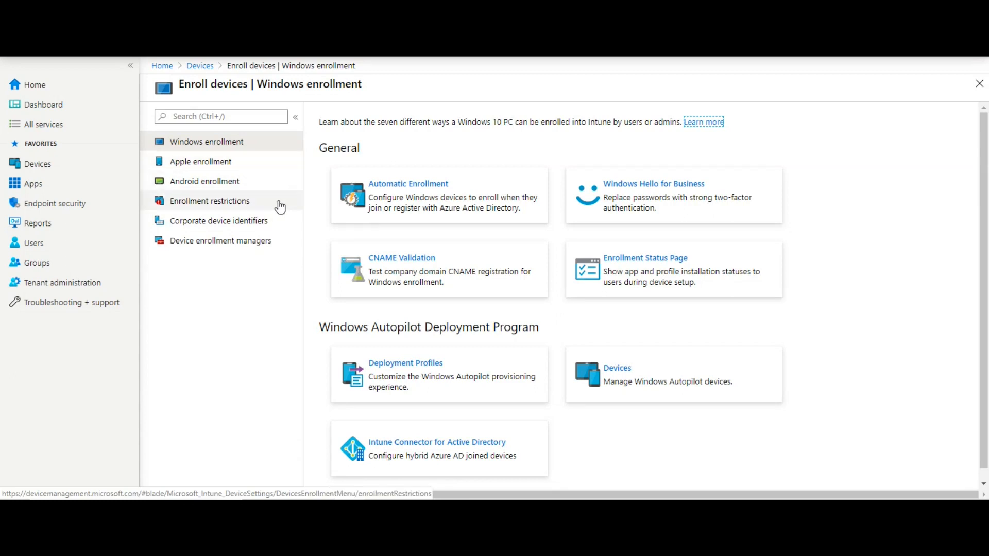
{"action": "left_click", "coordinate": [201, 66]}
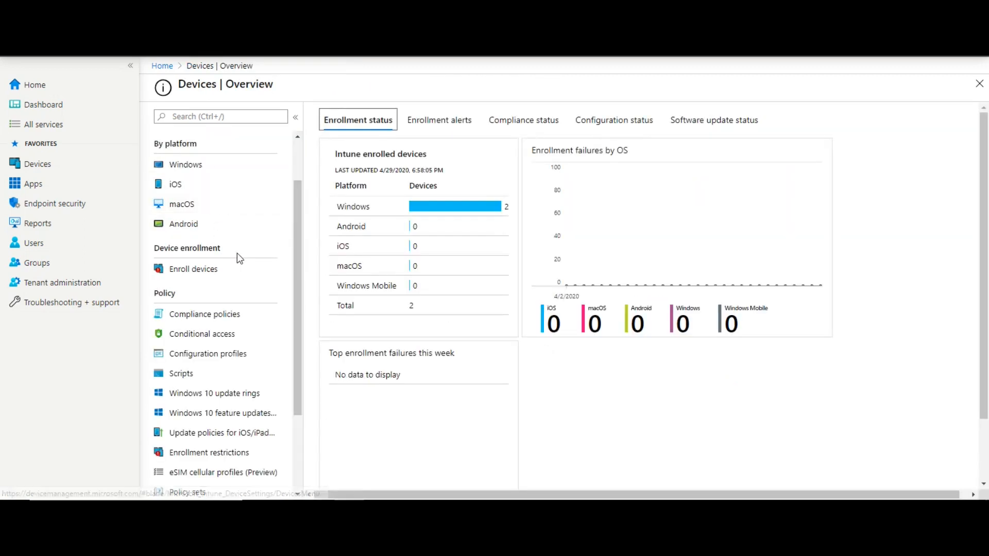
View the list of device compliance policies, and return to the Devices overview.
{"action": "scroll", "coordinate": [237, 258], "scroll_direction": "down", "scroll_amount": 1}
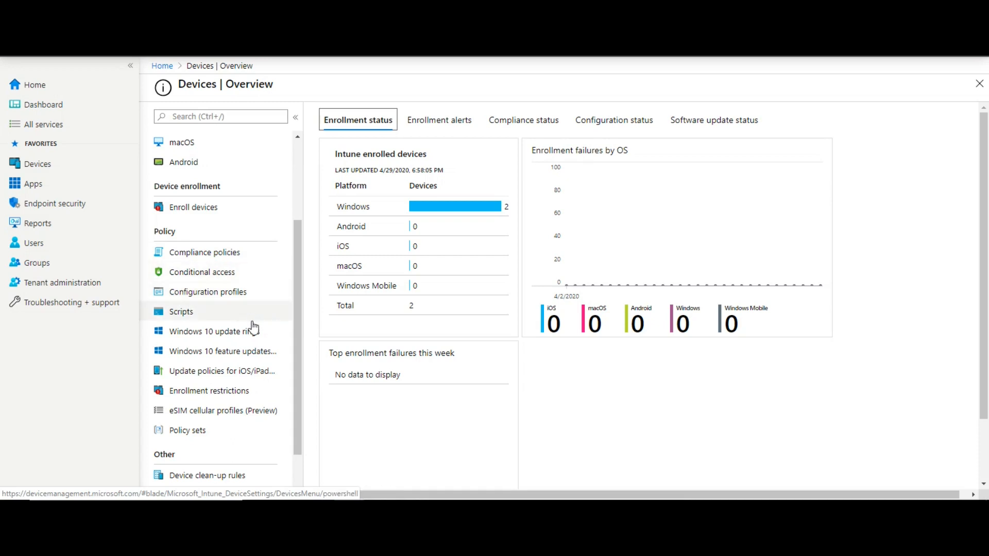
{"action": "scroll", "coordinate": [254, 334], "scroll_direction": "down", "scroll_amount": 1}
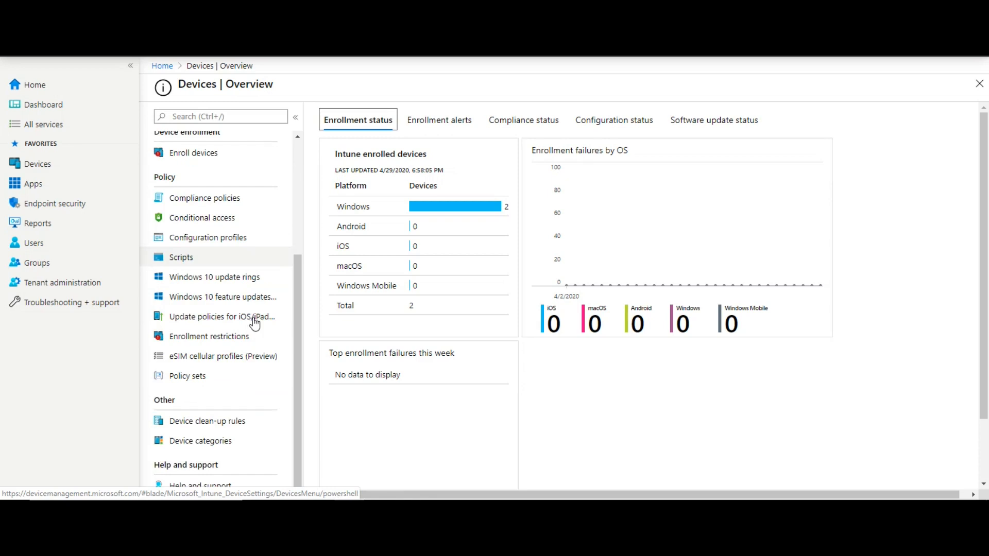
{"action": "scroll", "coordinate": [254, 324], "scroll_direction": "up", "scroll_amount": 1}
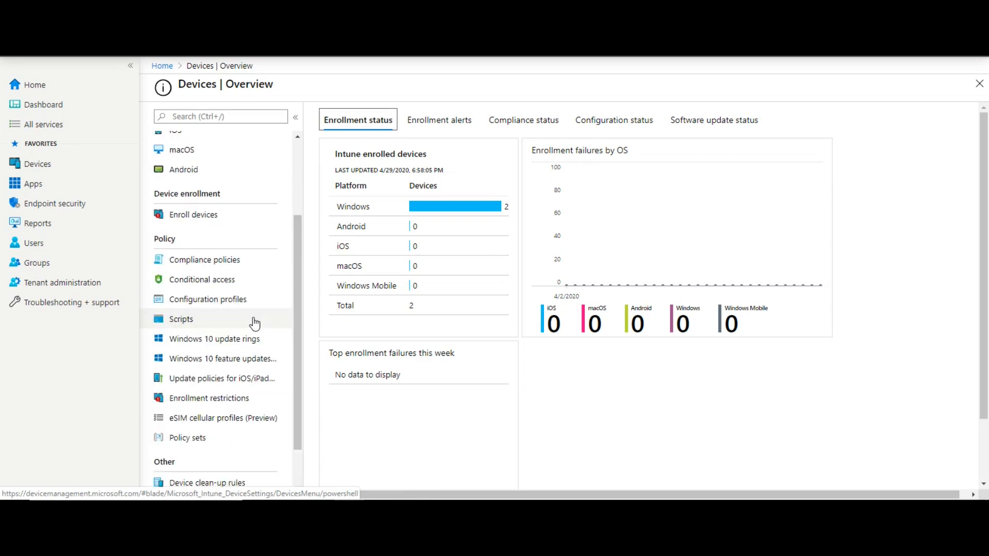
{"action": "left_click", "coordinate": [211, 261]}
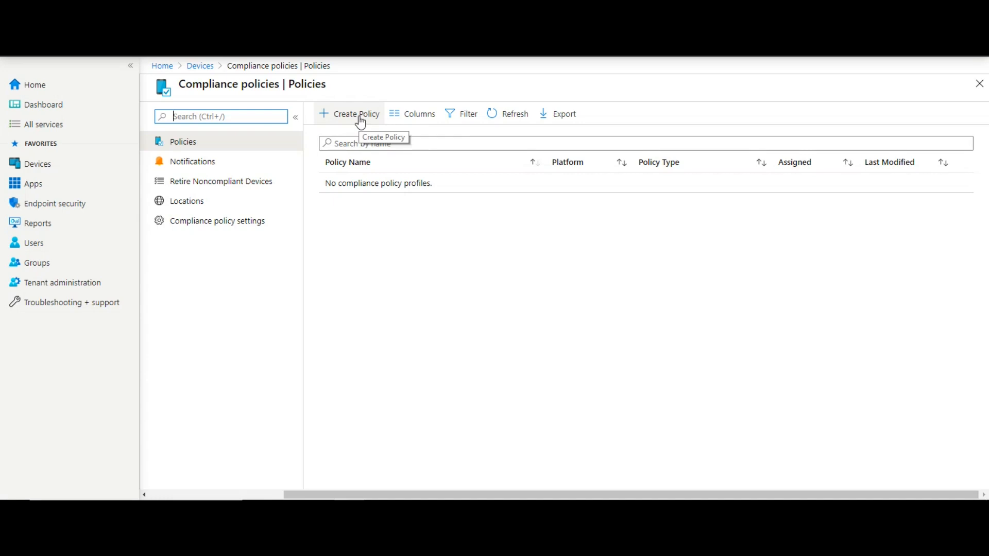
{"action": "left_click", "coordinate": [204, 69]}
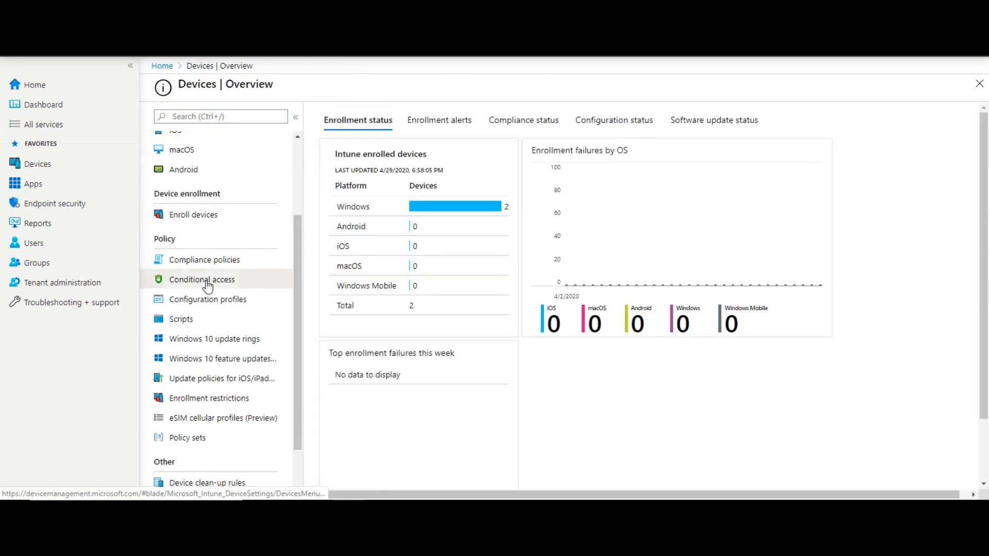
View the Conditional Access policies and the blank form for a new policy, and close the form without creating one.
{"action": "left_click", "coordinate": [207, 283]}
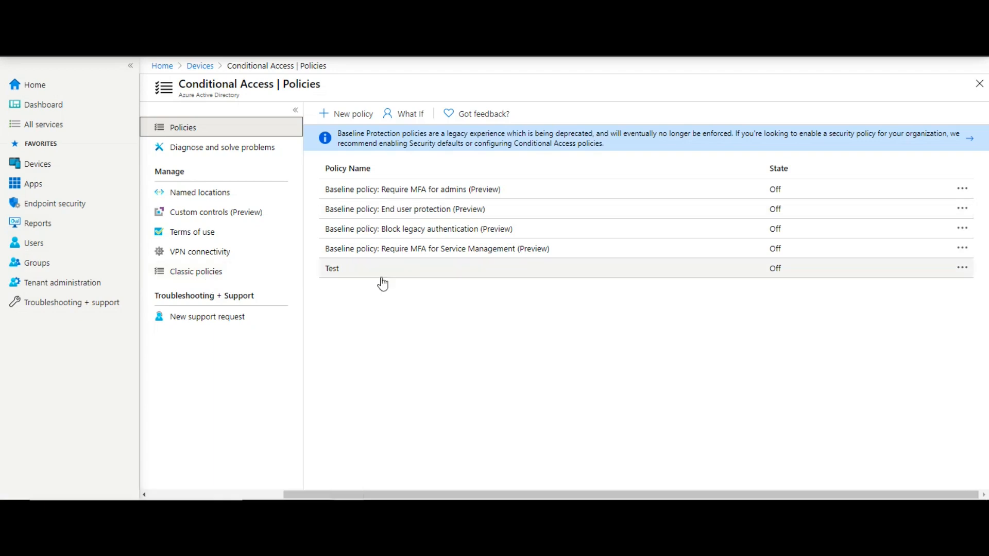
{"action": "left_click", "coordinate": [351, 117]}
{"action": "left_click", "coordinate": [367, 265]}
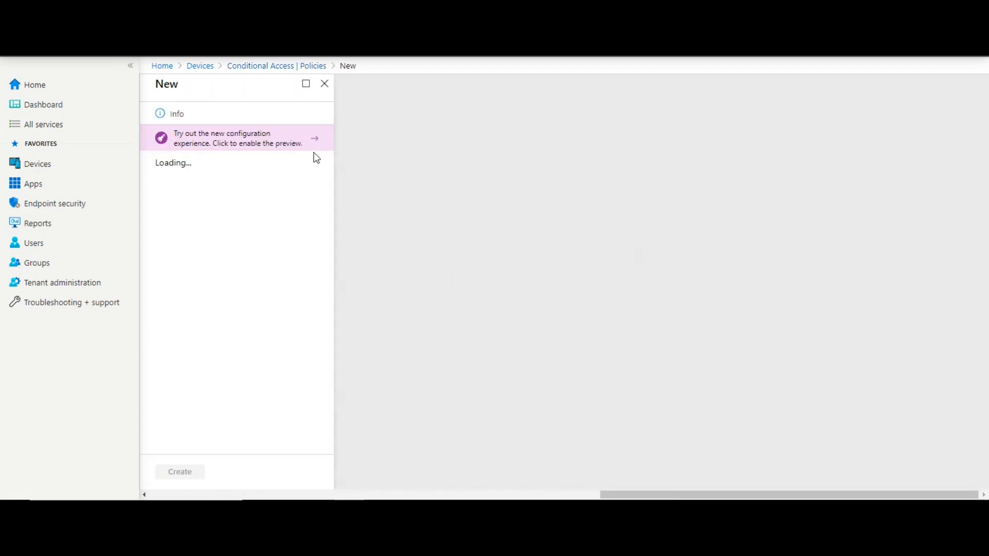
{"action": "left_click", "coordinate": [332, 87]}
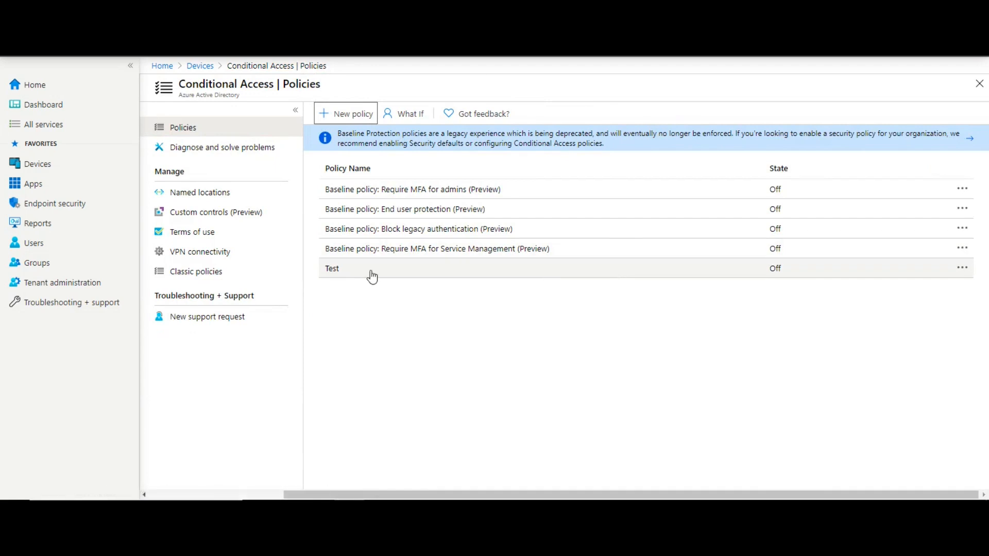
Examine the Test policy's users and groups, cloud apps and conditions, and return to the Devices overview.
{"action": "left_click", "coordinate": [368, 273]}
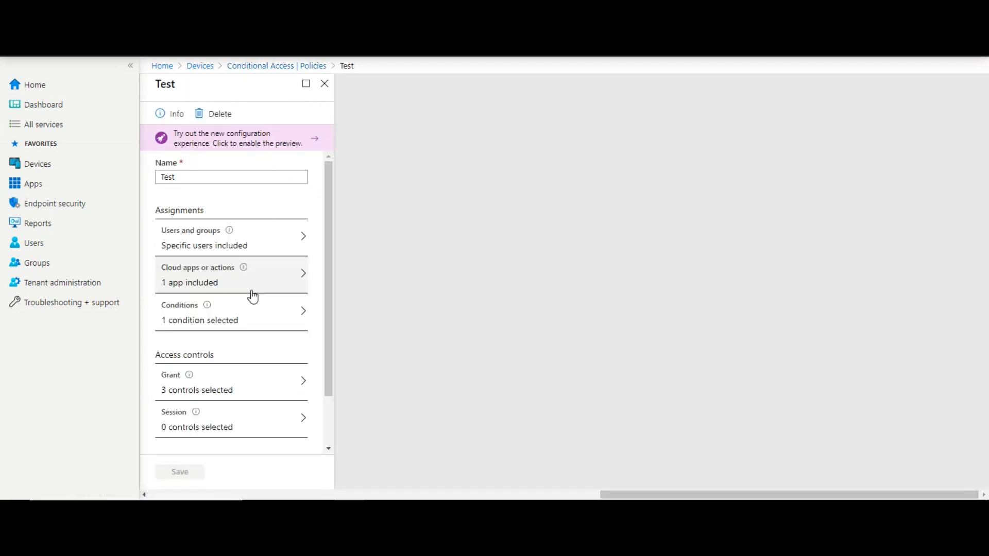
{"action": "left_click", "coordinate": [262, 257]}
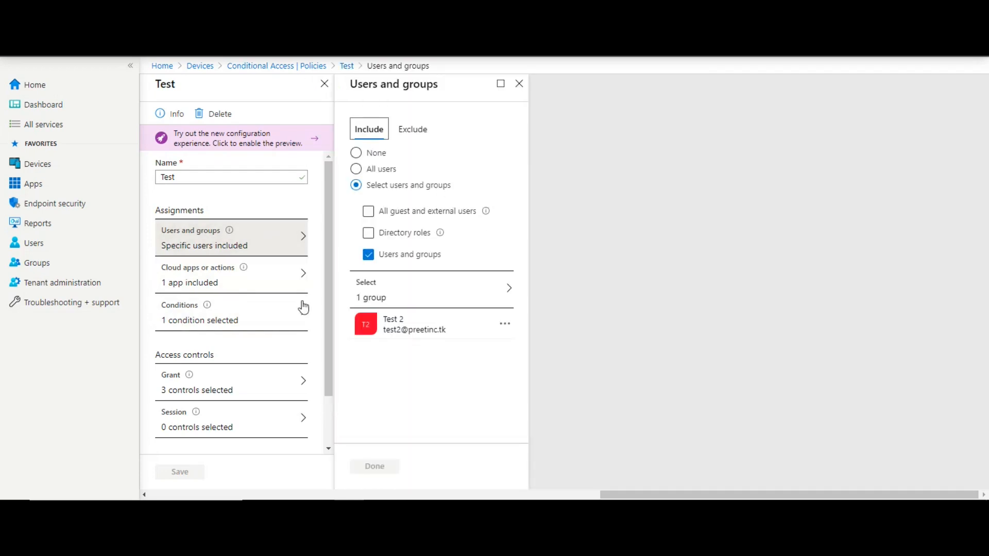
{"action": "left_click", "coordinate": [242, 284]}
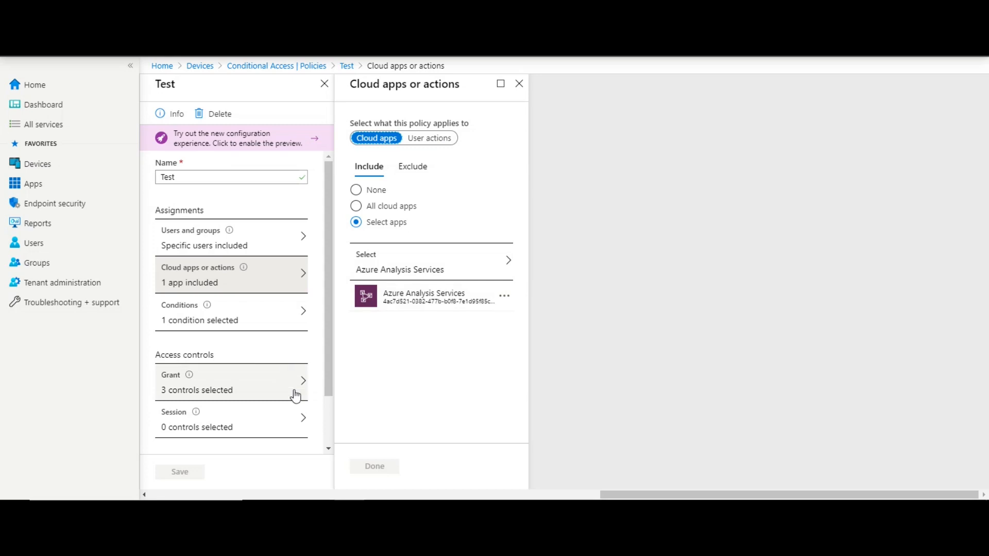
{"action": "left_click", "coordinate": [235, 319]}
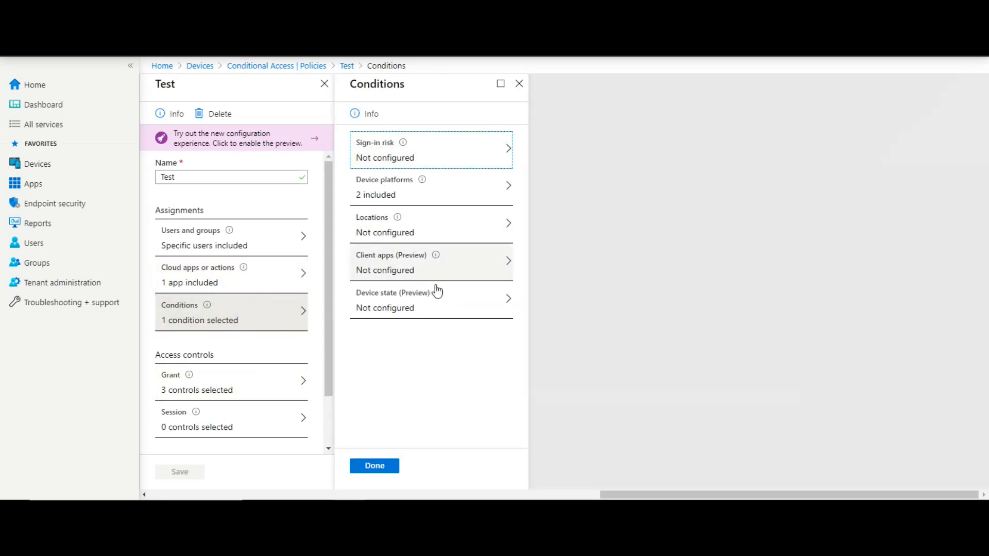
{"action": "mouse_move", "coordinate": [434, 299]}
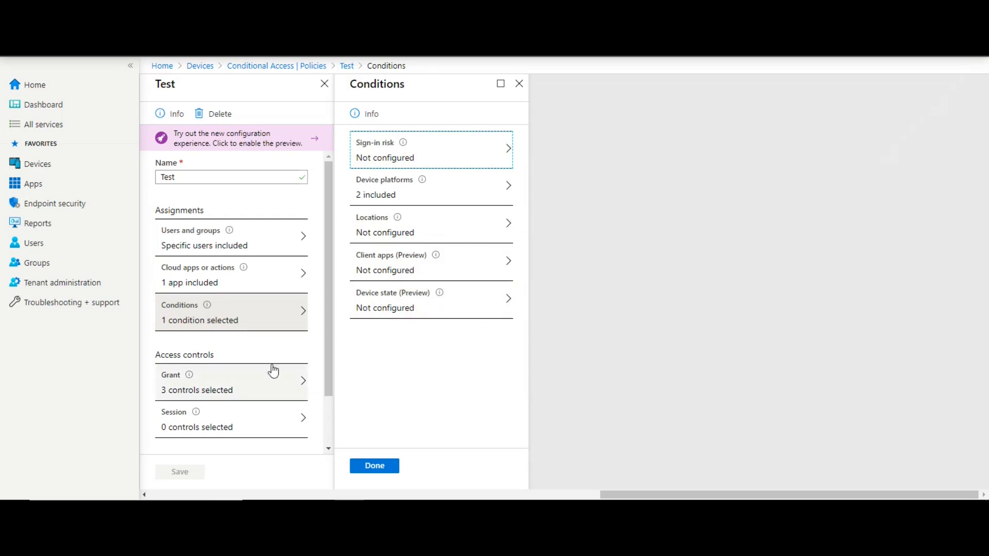
{"action": "left_click", "coordinate": [519, 85]}
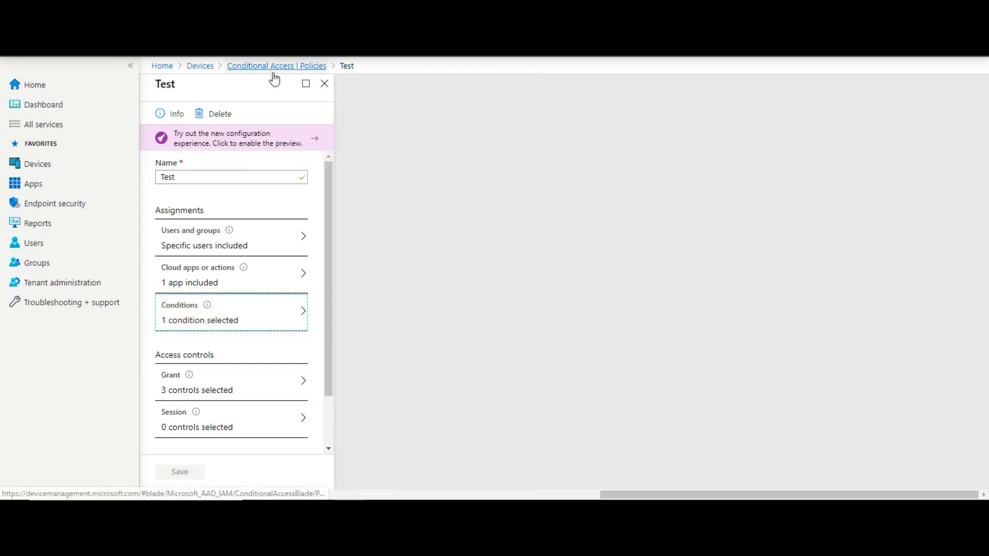
{"action": "left_click", "coordinate": [201, 67]}
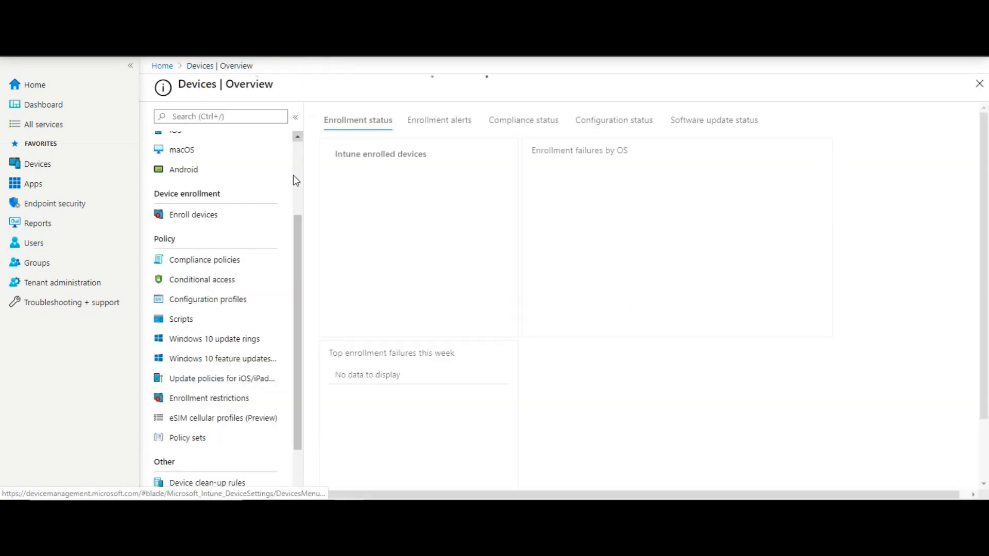
Start a Device restrictions configuration profile for iOS/iPadOS, name it Test, and proceed to its configuration settings.
{"action": "left_click", "coordinate": [216, 308]}
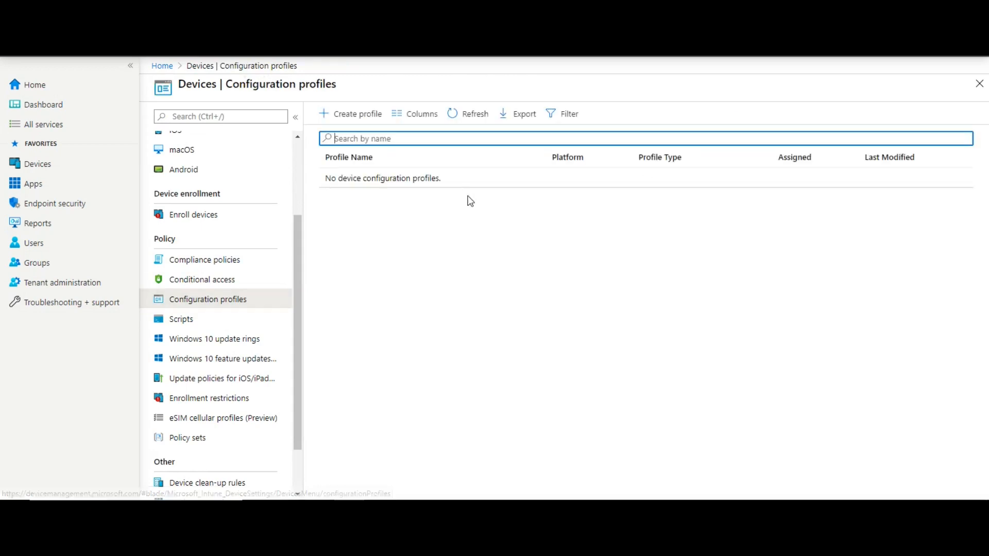
{"action": "left_click", "coordinate": [352, 114]}
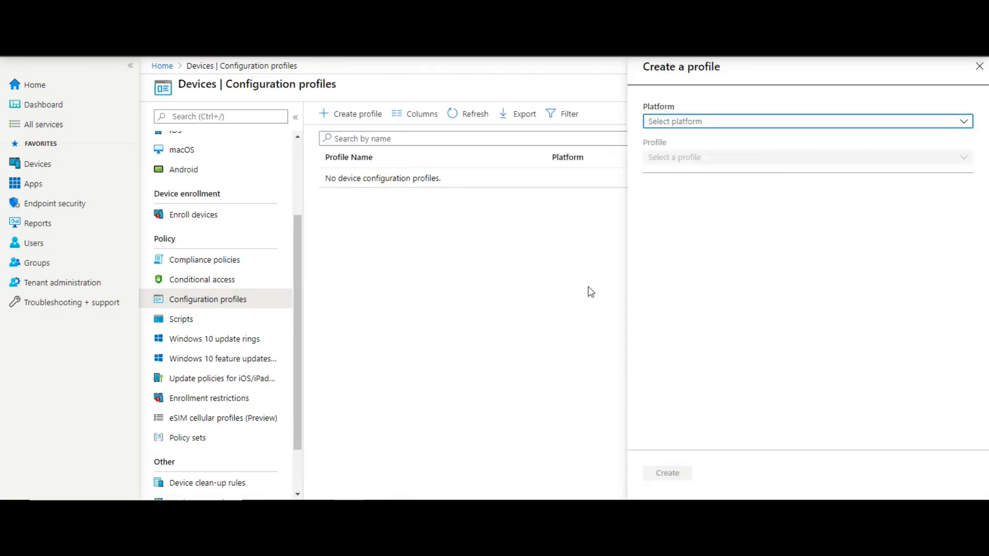
{"action": "left_click", "coordinate": [691, 125]}
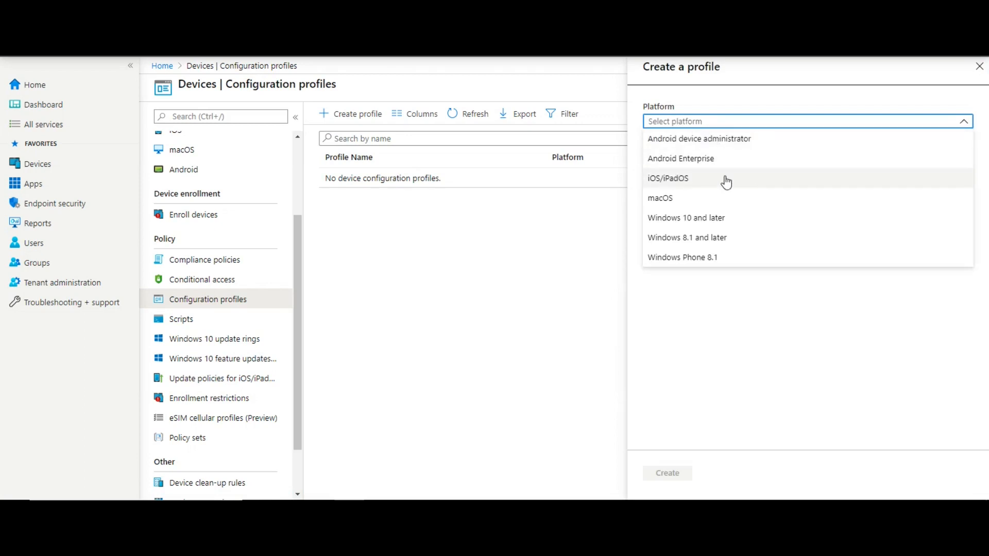
{"action": "left_click", "coordinate": [685, 178]}
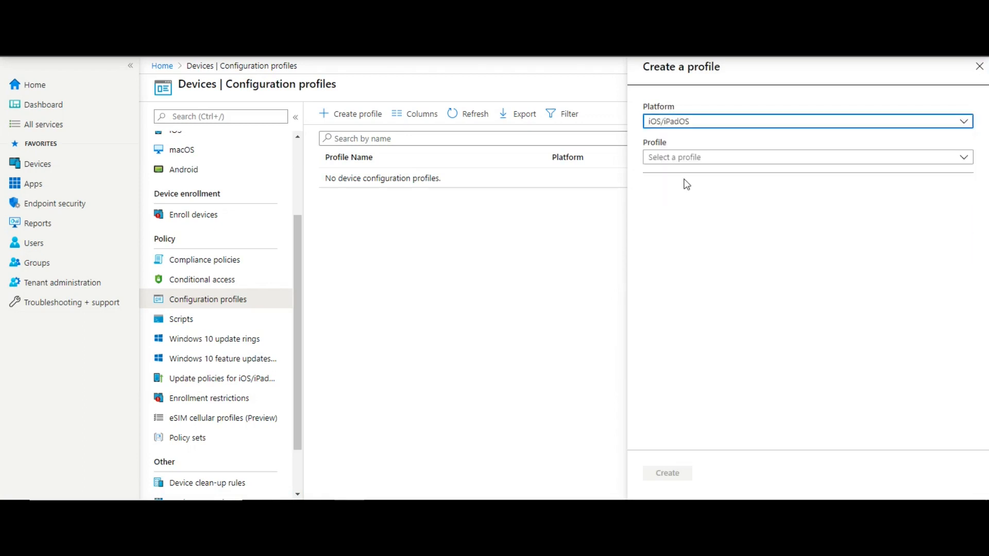
{"action": "left_click", "coordinate": [689, 160]}
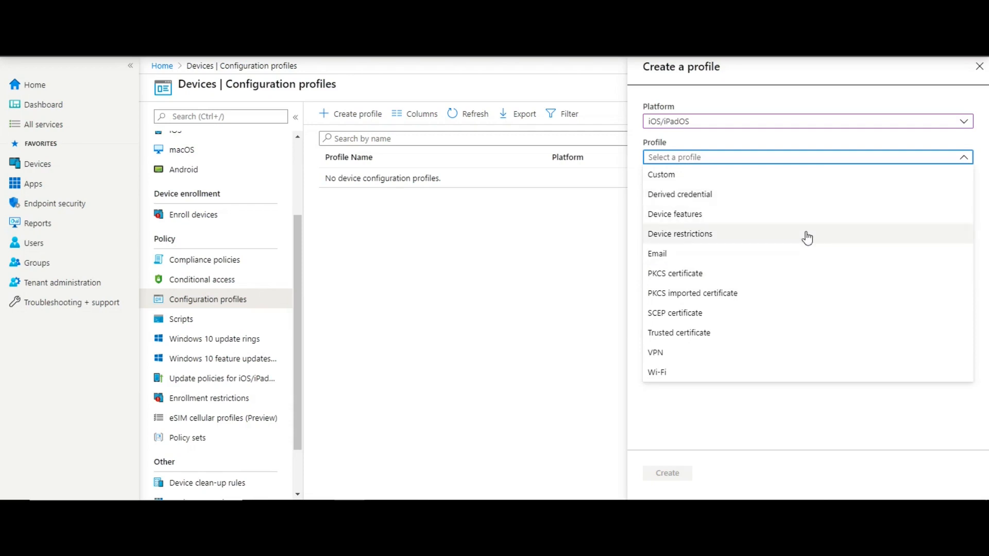
{"action": "left_click", "coordinate": [807, 237]}
{"action": "left_click", "coordinate": [670, 473]}
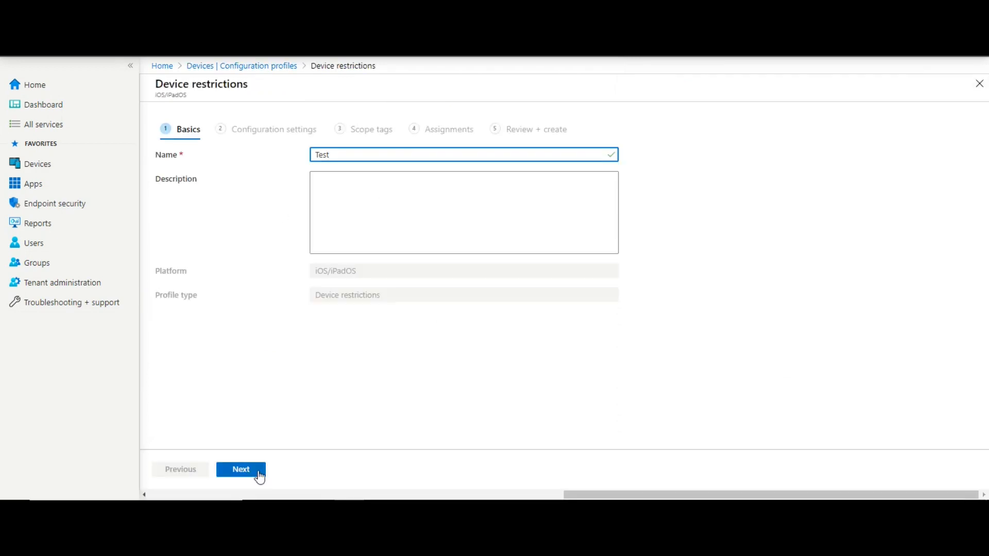
{"action": "left_click", "coordinate": [259, 476]}
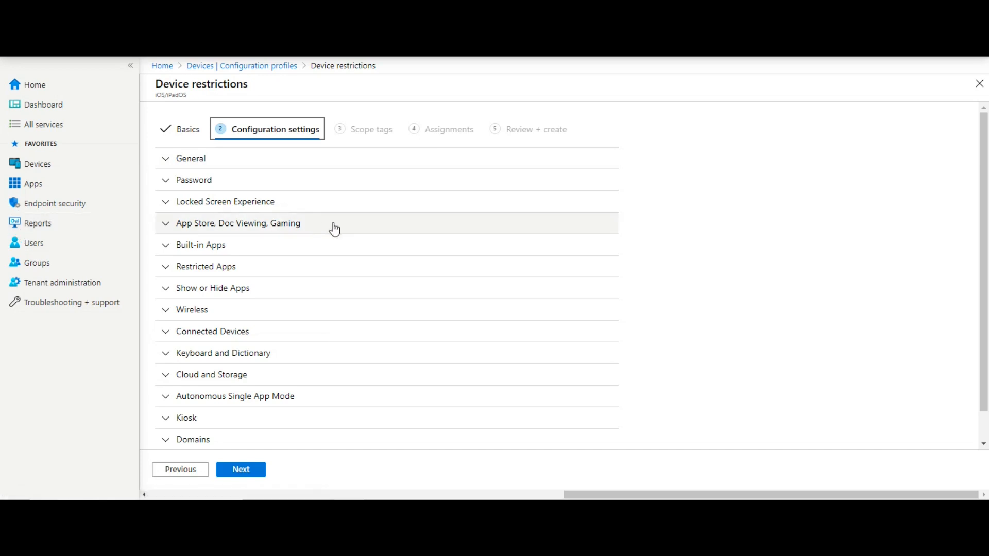
Look through the device restriction setting categories, and leave the profile without creating it.
{"action": "scroll", "coordinate": [354, 231], "scroll_direction": "down", "scroll_amount": 1}
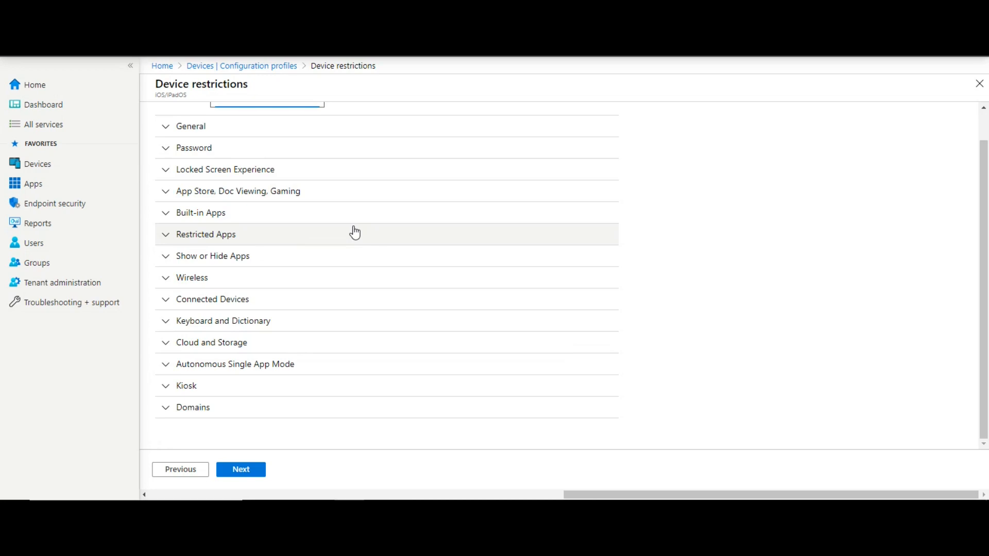
{"action": "scroll", "coordinate": [354, 231], "scroll_direction": "up", "scroll_amount": 1}
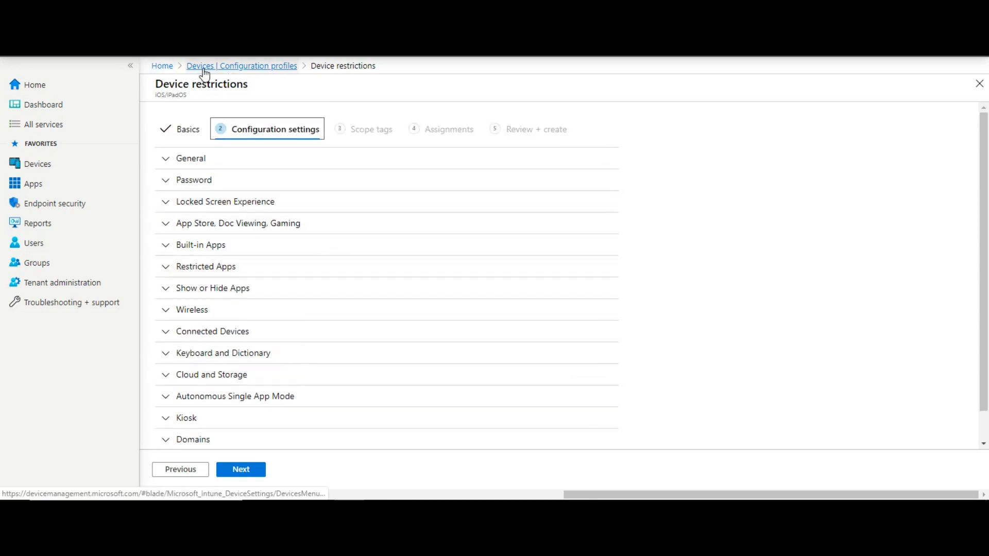
{"action": "left_click", "coordinate": [232, 71]}
{"action": "left_click", "coordinate": [542, 77]}
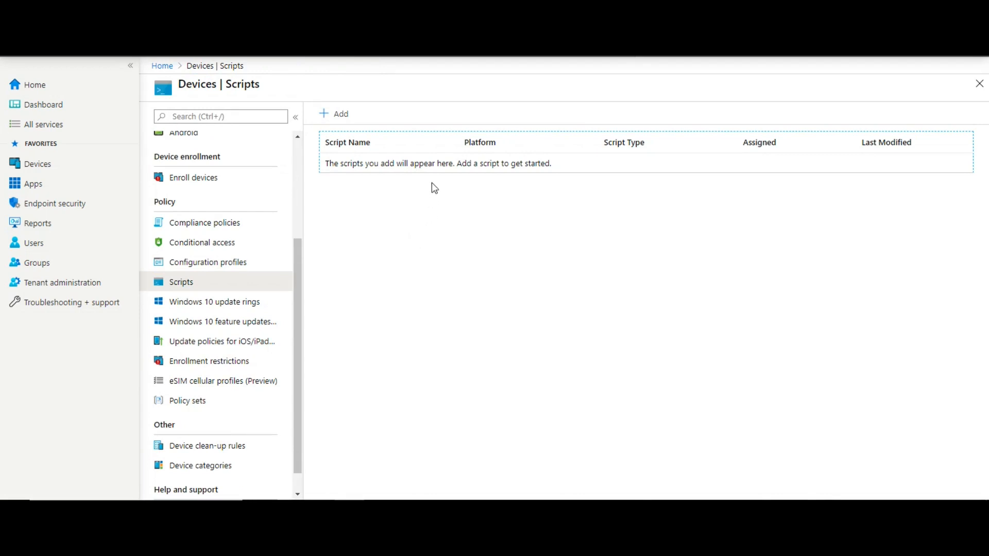
Start adding a PowerShell script for Windows 10, name it Test, and proceed to the script settings.
{"action": "left_click", "coordinate": [350, 114]}
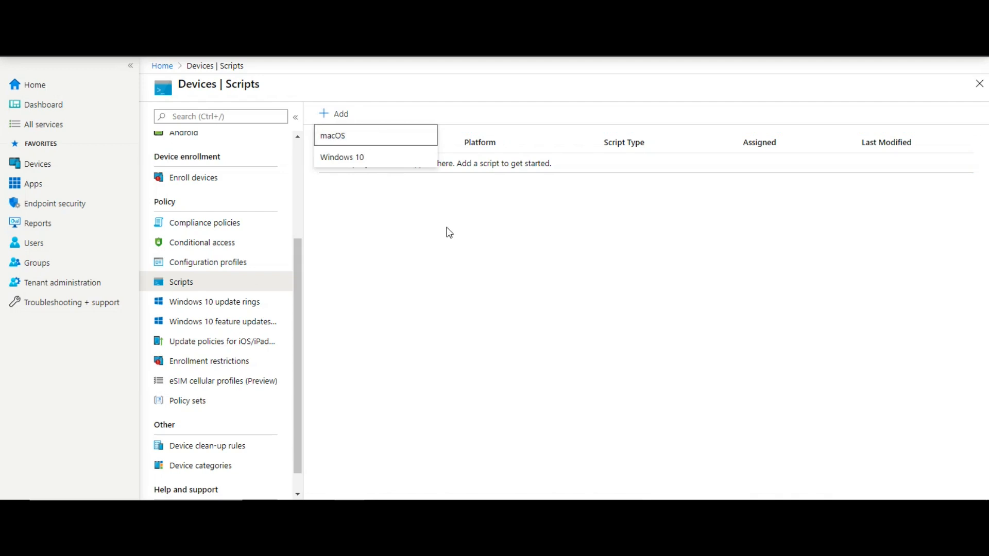
{"action": "left_click", "coordinate": [369, 163]}
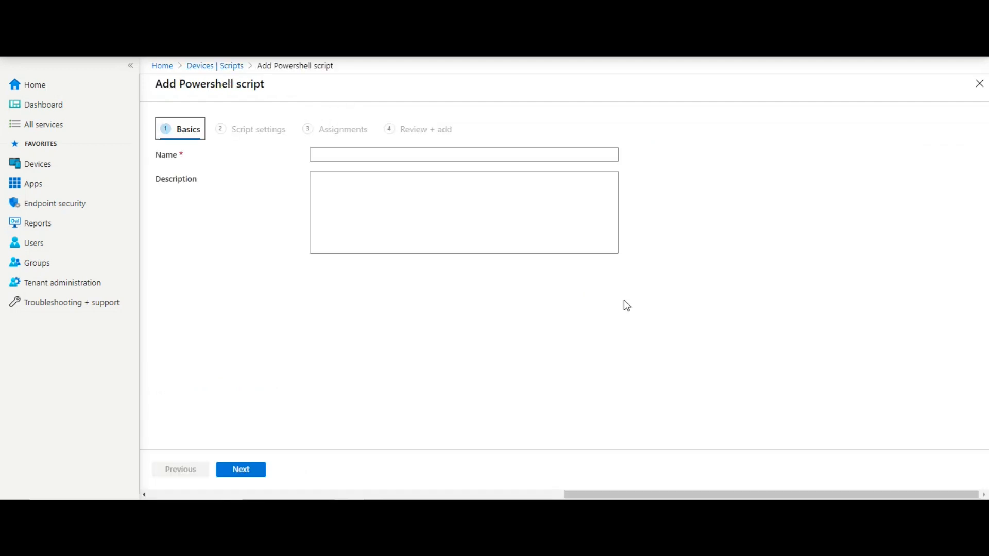
{"action": "left_click", "coordinate": [432, 155]}
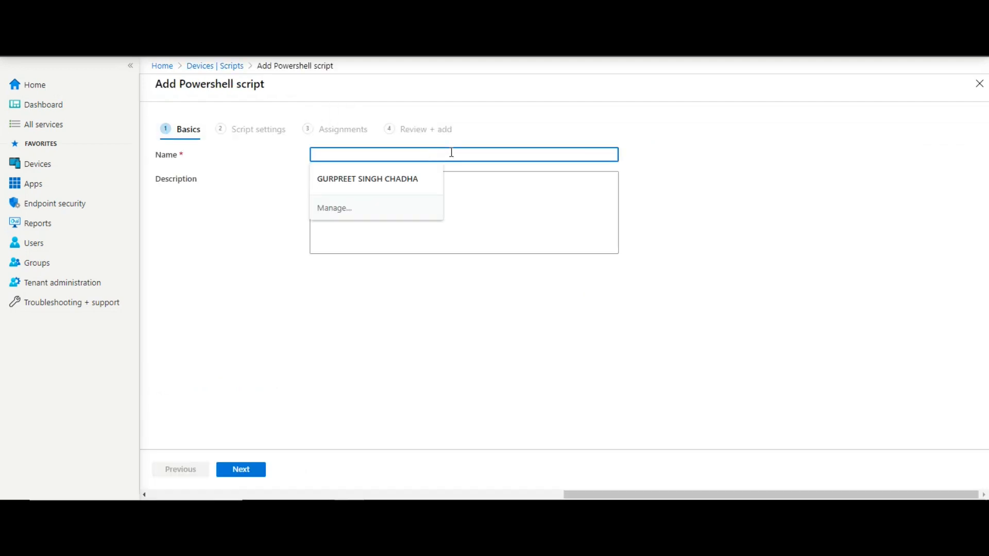
{"action": "type", "text": "Test"}
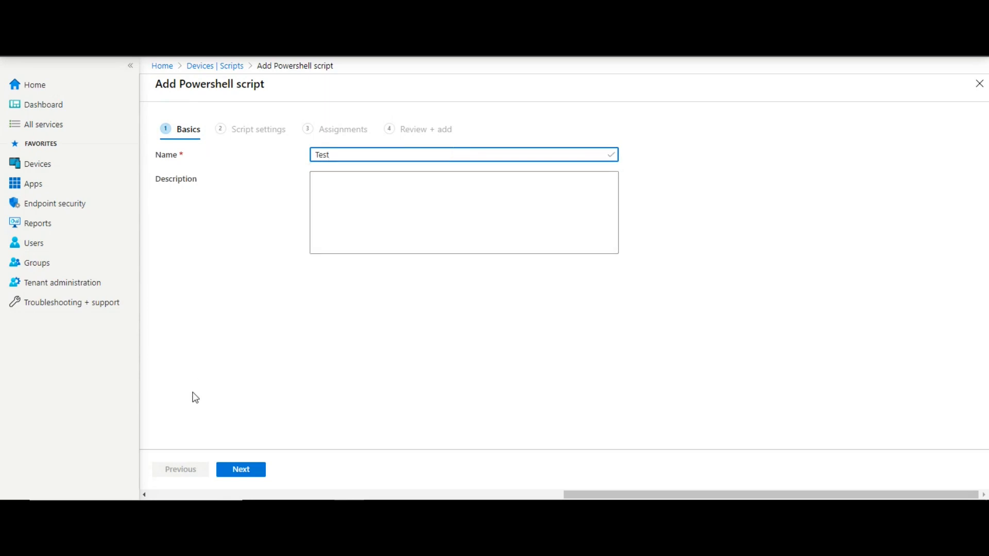
{"action": "left_click", "coordinate": [241, 470]}
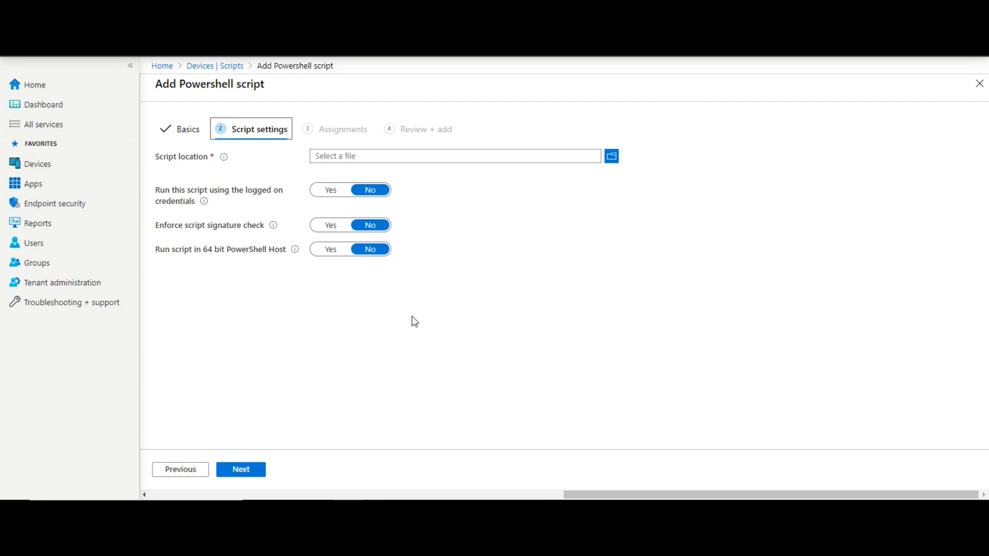
Browse for a script file without choosing one, and return to the Scripts list without adding the script.
{"action": "left_click", "coordinate": [337, 161]}
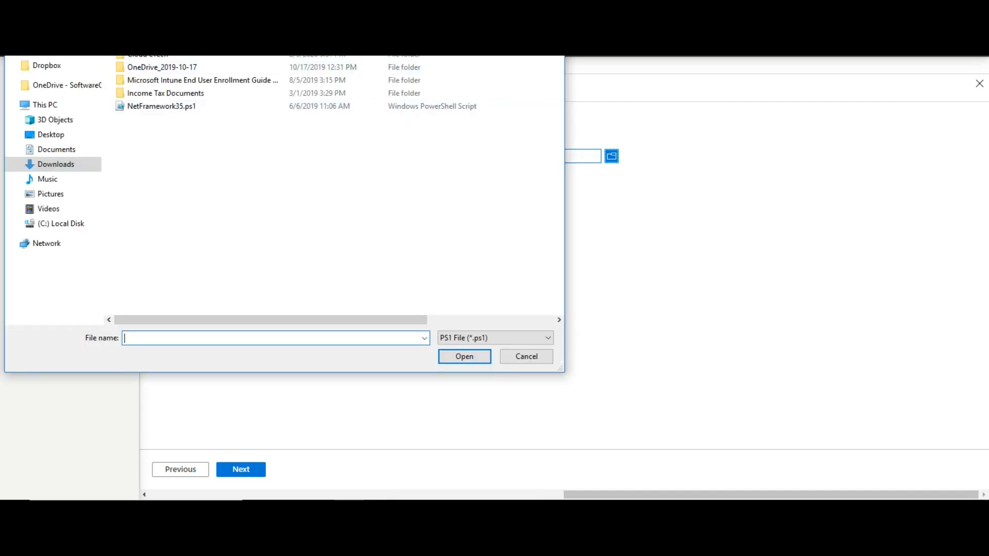
{"action": "key", "text": "Escape"}
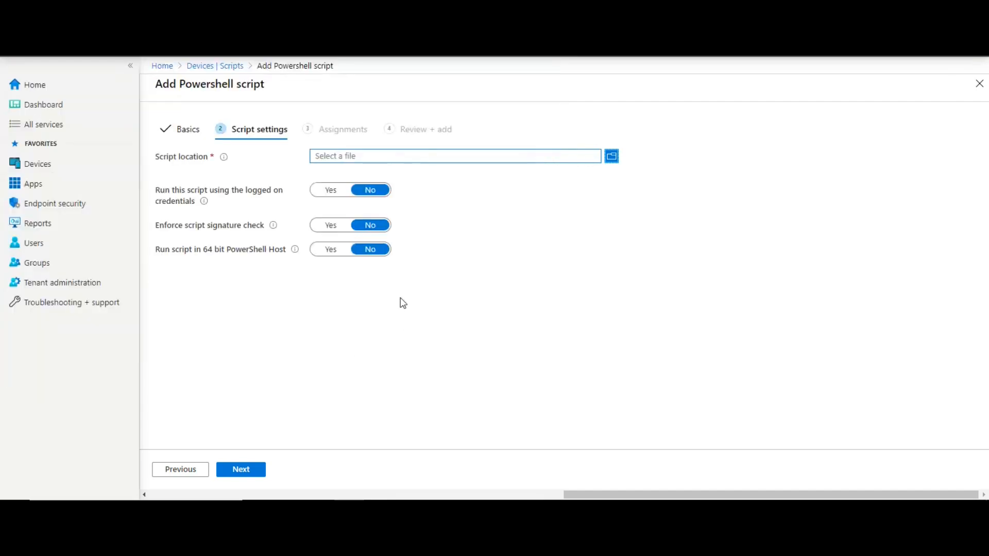
{"action": "left_click", "coordinate": [226, 67]}
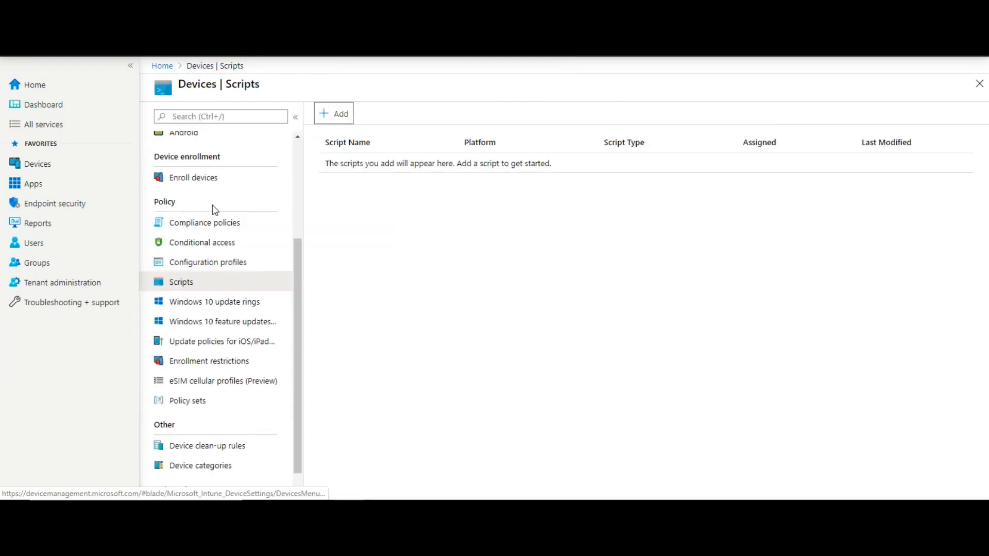
Start a Windows 10 update ring, fill in its name with the suggested person's name, and proceed to the update ring settings.
{"action": "scroll", "coordinate": [291, 291], "scroll_direction": "down", "scroll_amount": 1}
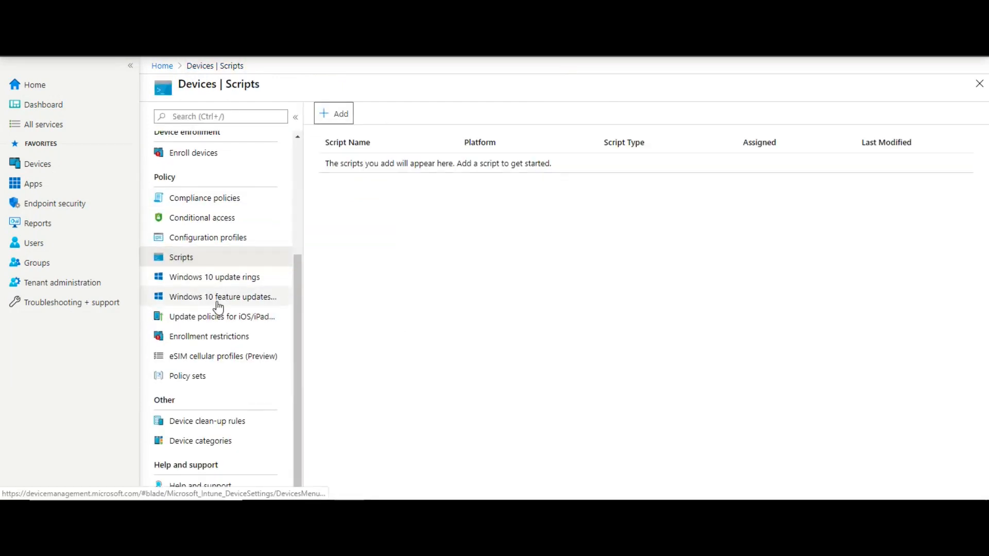
{"action": "left_click", "coordinate": [232, 278]}
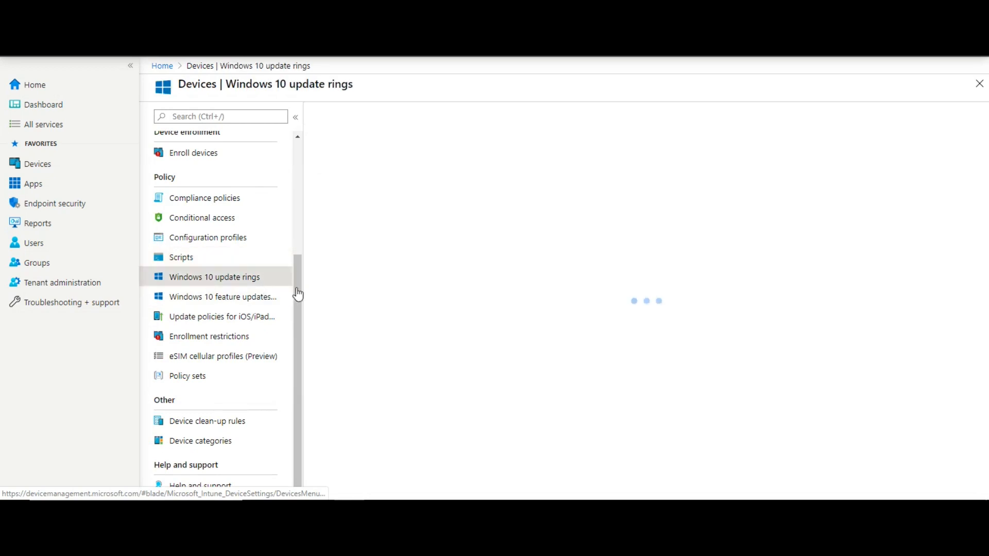
{"action": "left_click", "coordinate": [366, 119]}
{"action": "left_click", "coordinate": [404, 155]}
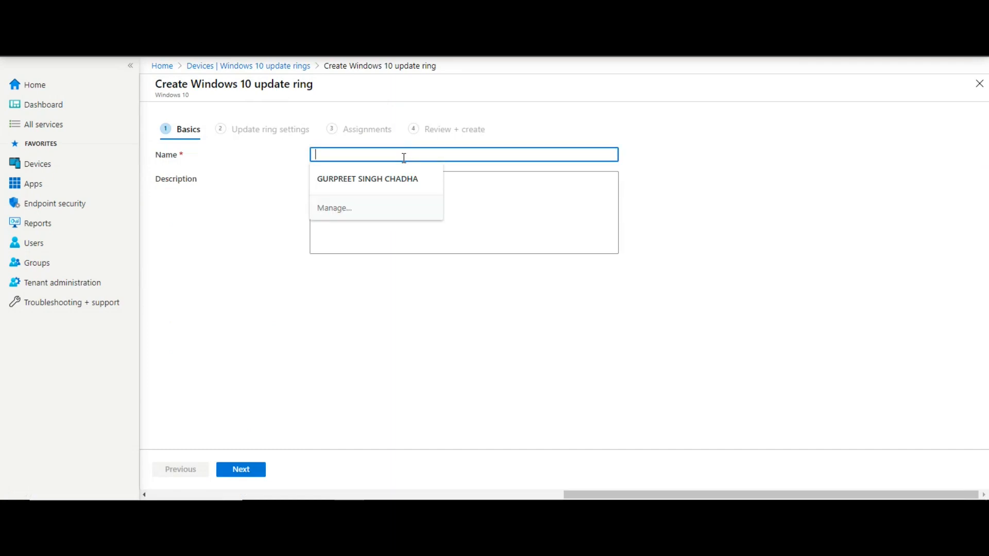
{"action": "left_click", "coordinate": [397, 179]}
{"action": "left_click", "coordinate": [245, 478]}
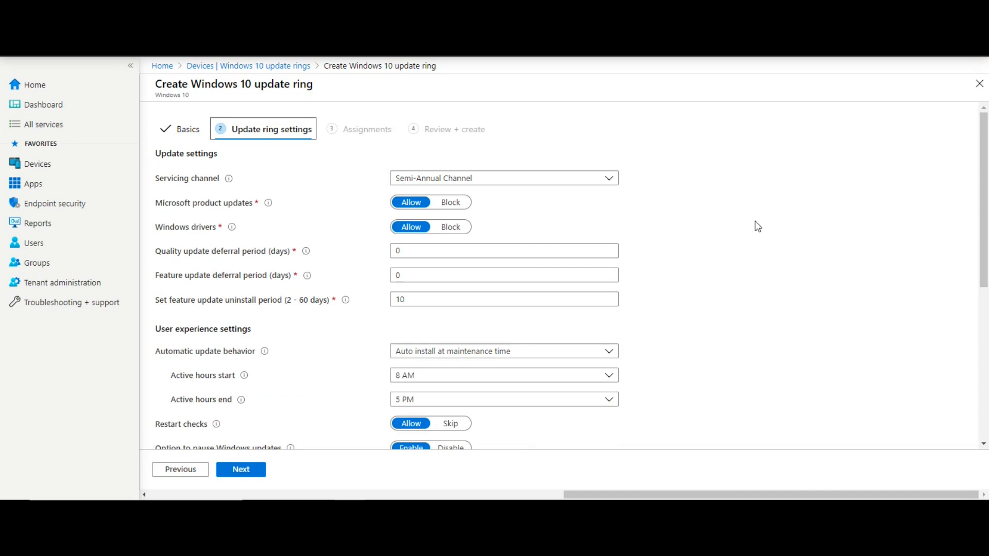
Examine the update ring's update, user experience and deadline settings, and return to the Devices overview without creating the ring.
{"action": "scroll", "coordinate": [756, 225], "scroll_direction": "down", "scroll_amount": 1}
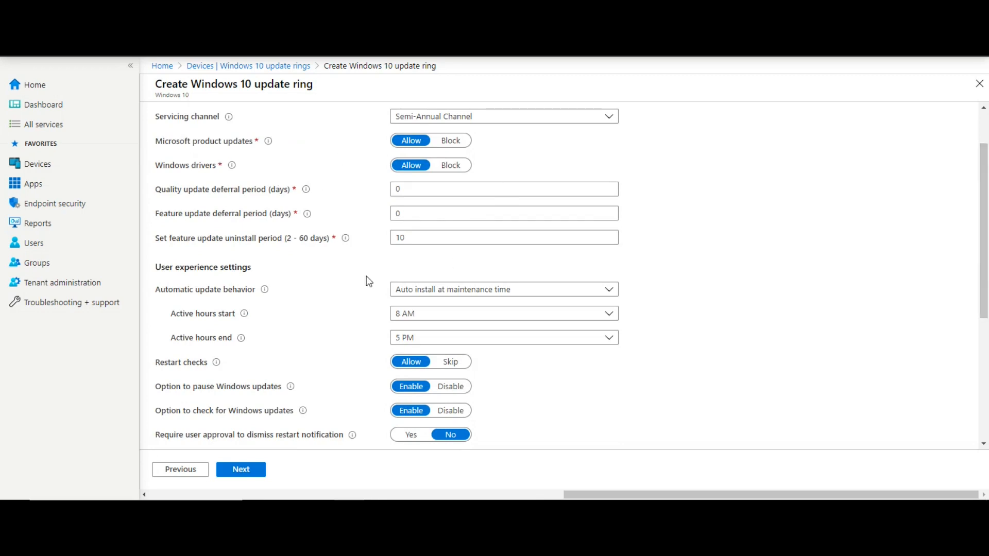
{"action": "scroll", "coordinate": [539, 311], "scroll_direction": "down", "scroll_amount": 1}
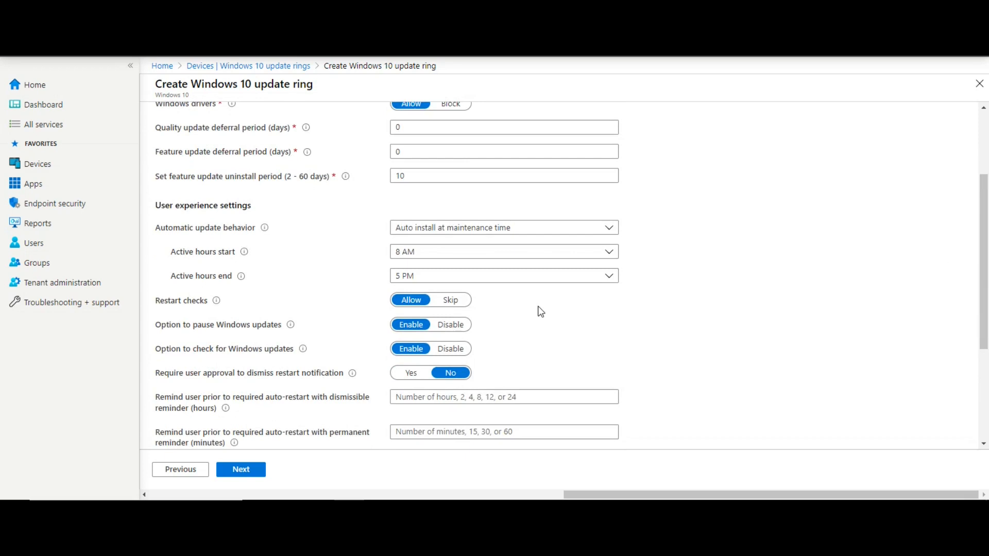
{"action": "scroll", "coordinate": [540, 312], "scroll_direction": "down", "scroll_amount": 1}
{"action": "scroll", "coordinate": [541, 312], "scroll_direction": "down", "scroll_amount": 2}
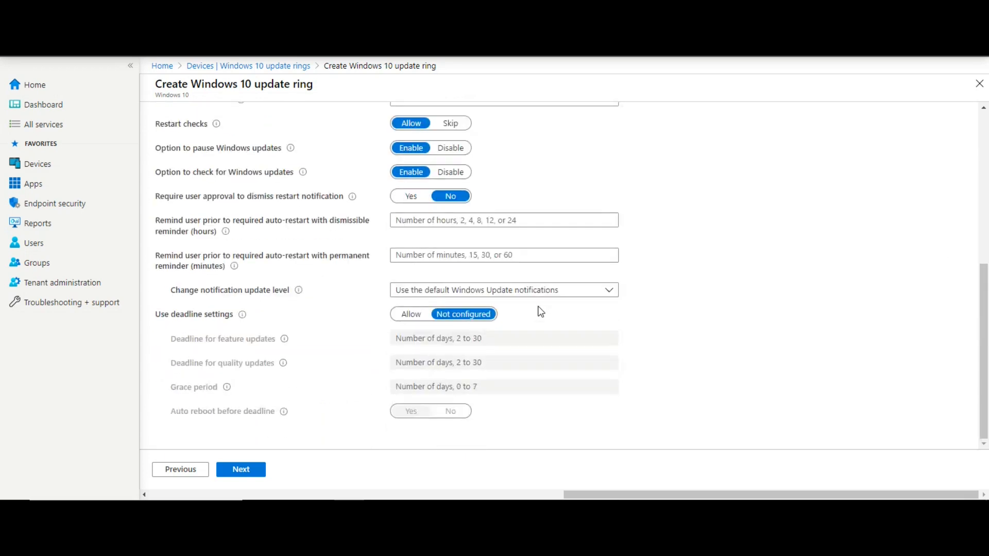
{"action": "scroll", "coordinate": [541, 312], "scroll_direction": "up", "scroll_amount": 5}
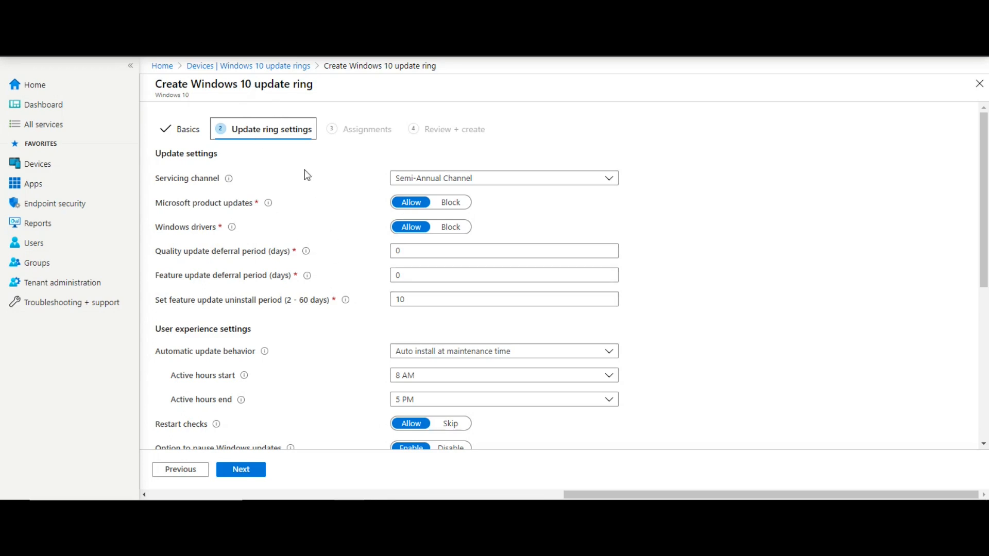
{"action": "left_click", "coordinate": [169, 67]}
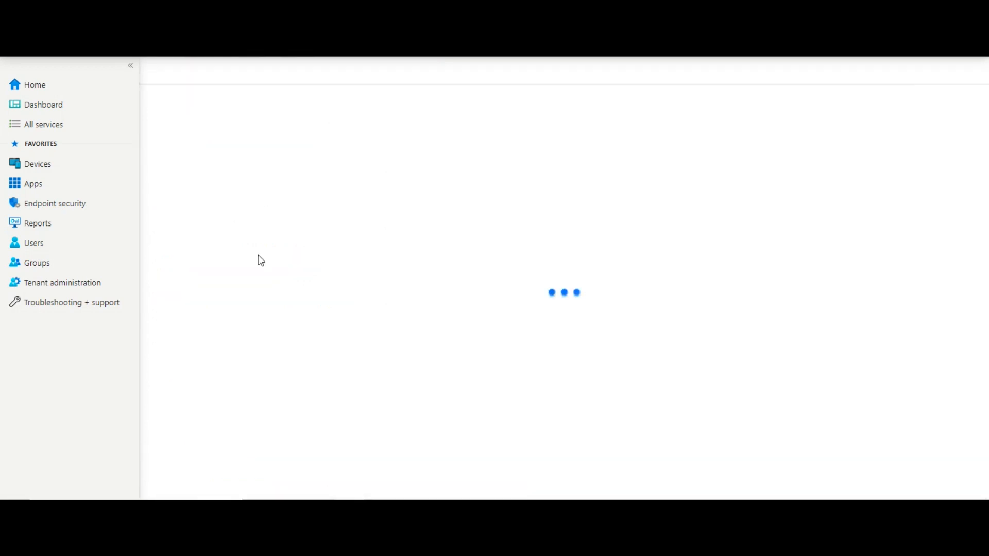
{"action": "left_click", "coordinate": [38, 164]}
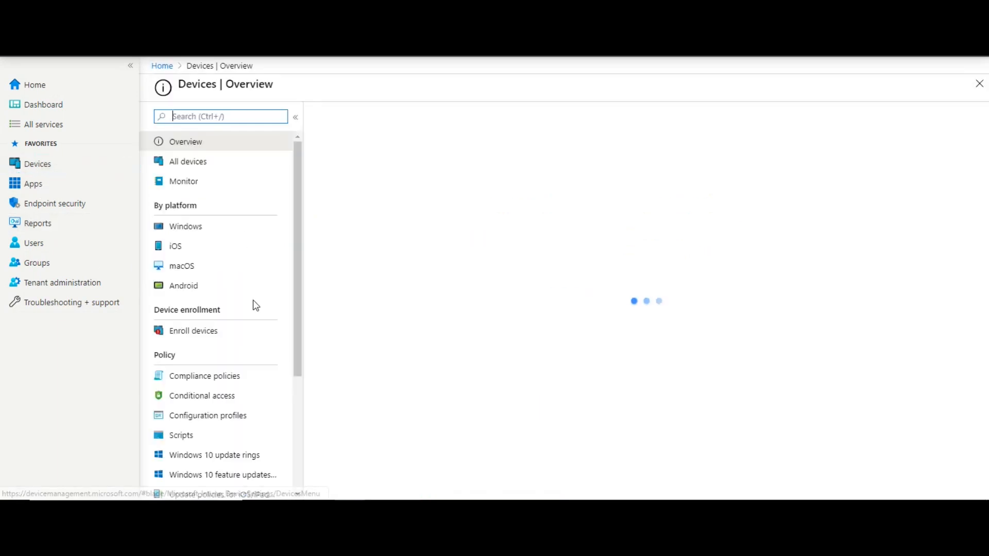
Start a Windows 10 feature update deployment named with the suggested person's name, select Windows 10 1903, and proceed to the assignments.
{"action": "scroll", "coordinate": [280, 340], "scroll_direction": "down", "scroll_amount": 3}
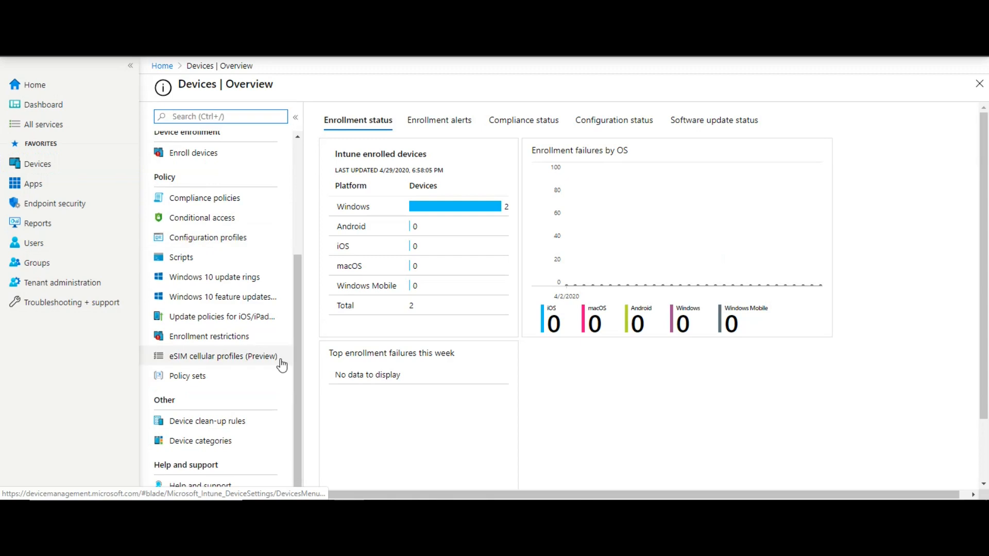
{"action": "left_click", "coordinate": [227, 300]}
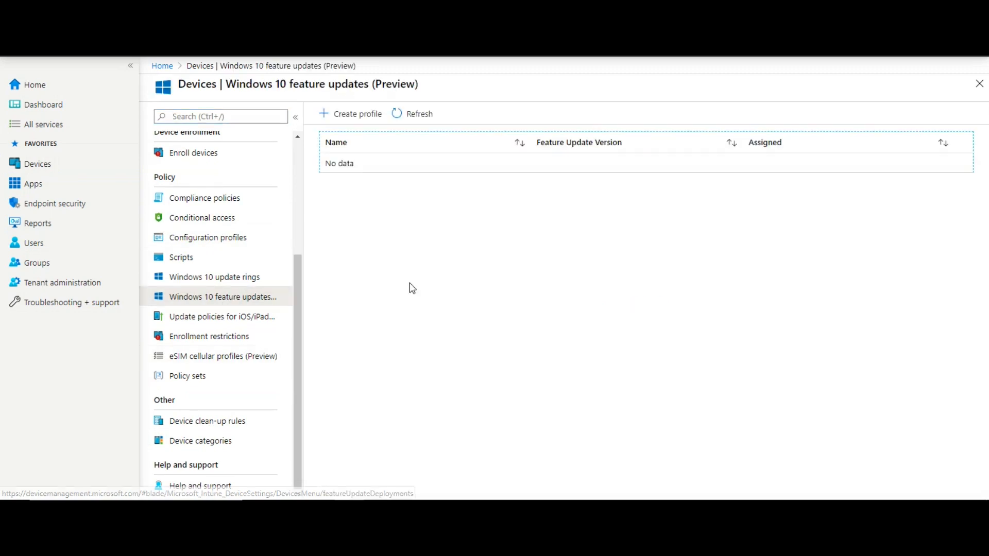
{"action": "left_click", "coordinate": [370, 115]}
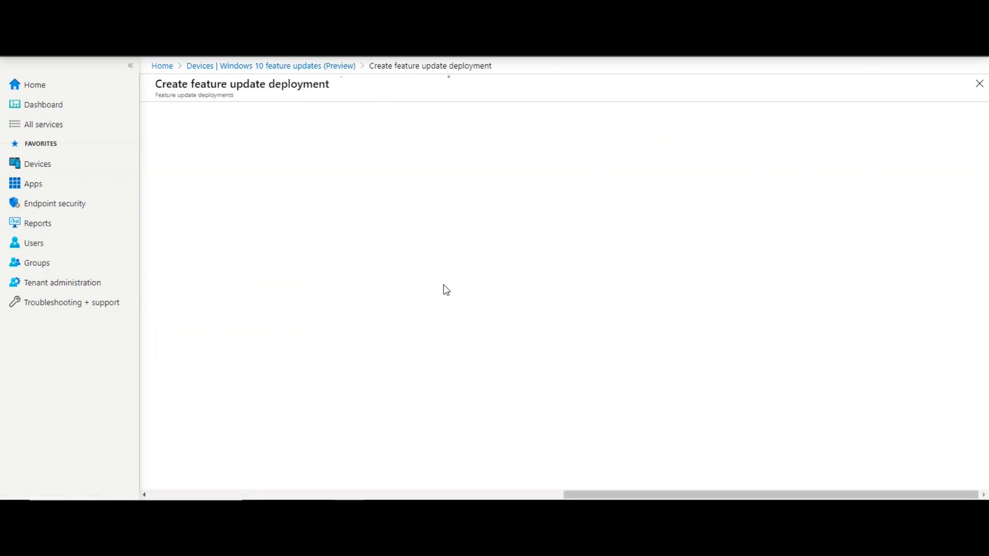
{"action": "left_click", "coordinate": [368, 155]}
{"action": "left_click", "coordinate": [368, 179]}
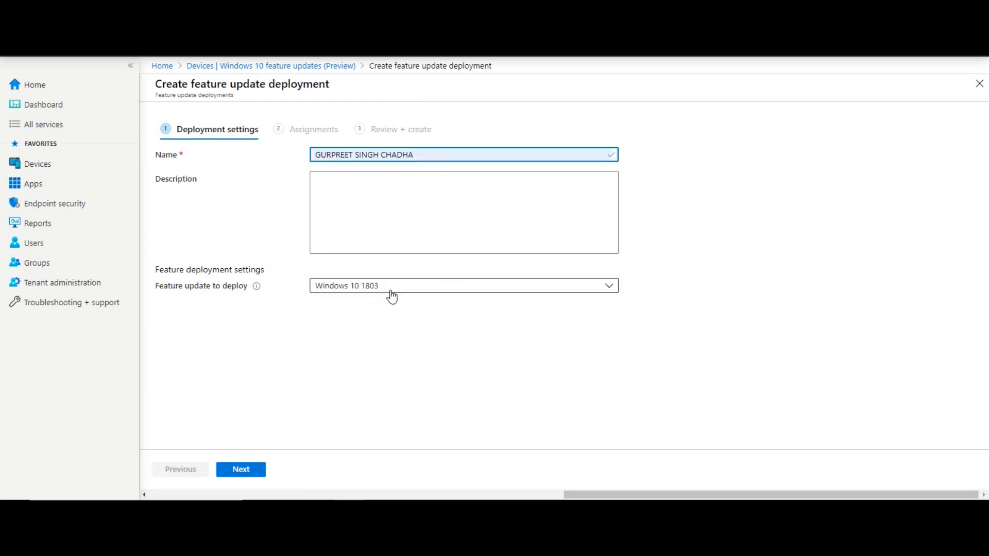
{"action": "left_click", "coordinate": [475, 287]}
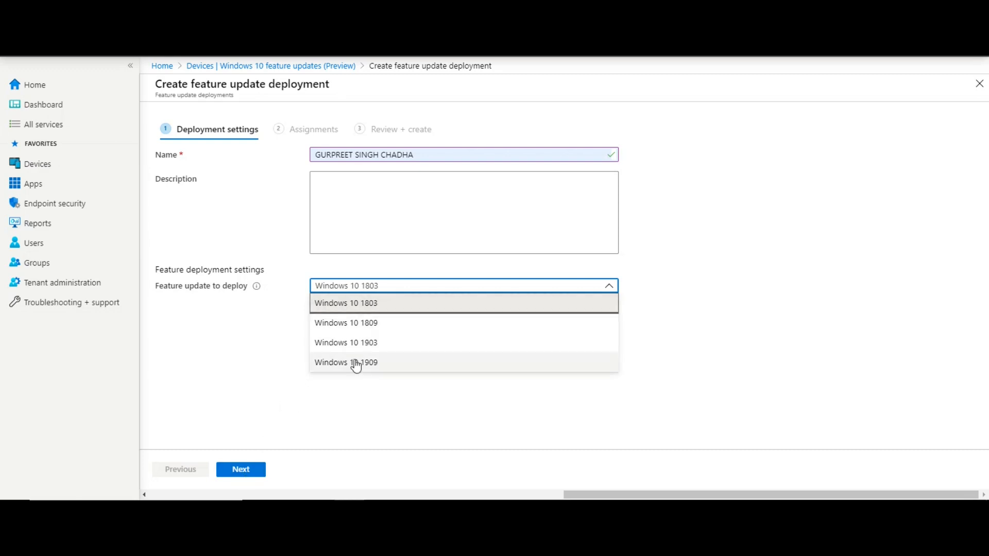
{"action": "left_click", "coordinate": [360, 345]}
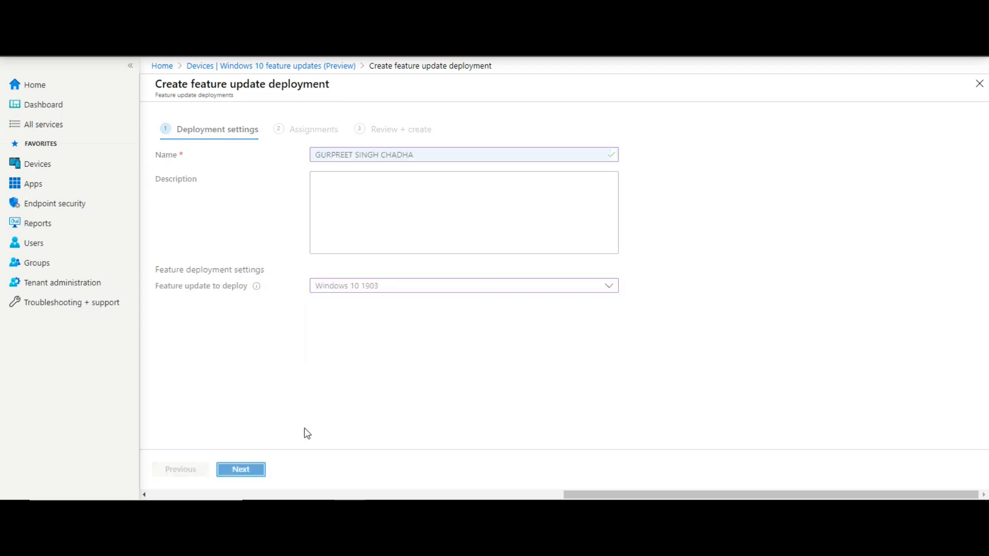
View the assignment options for included groups, and leave the feature update deployment without creating it.
{"action": "left_click", "coordinate": [372, 179]}
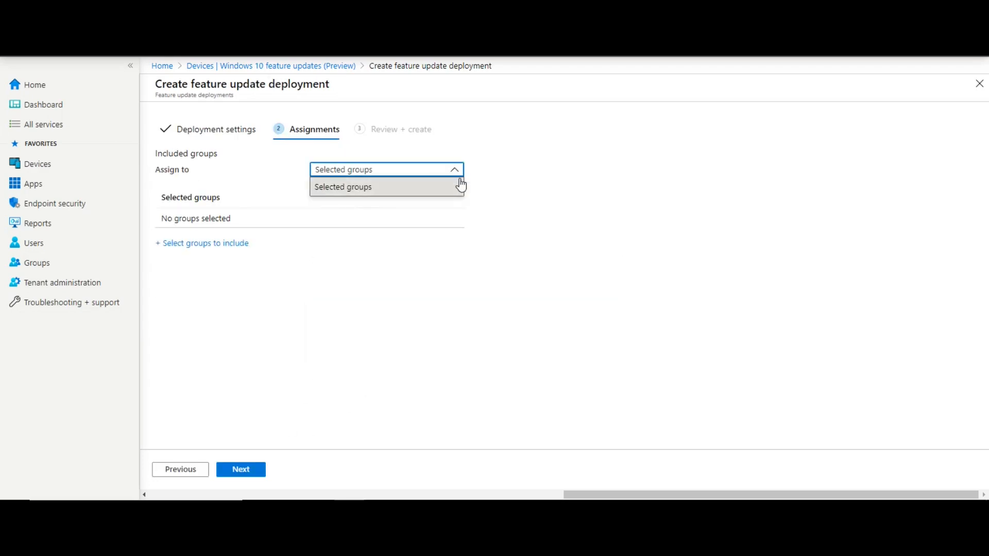
{"action": "left_click", "coordinate": [315, 283]}
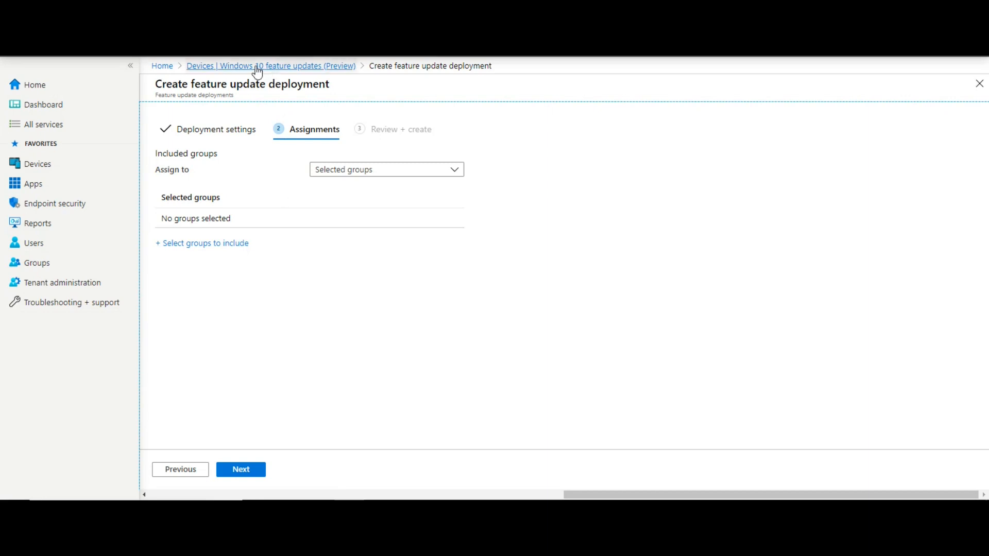
{"action": "left_click", "coordinate": [239, 67]}
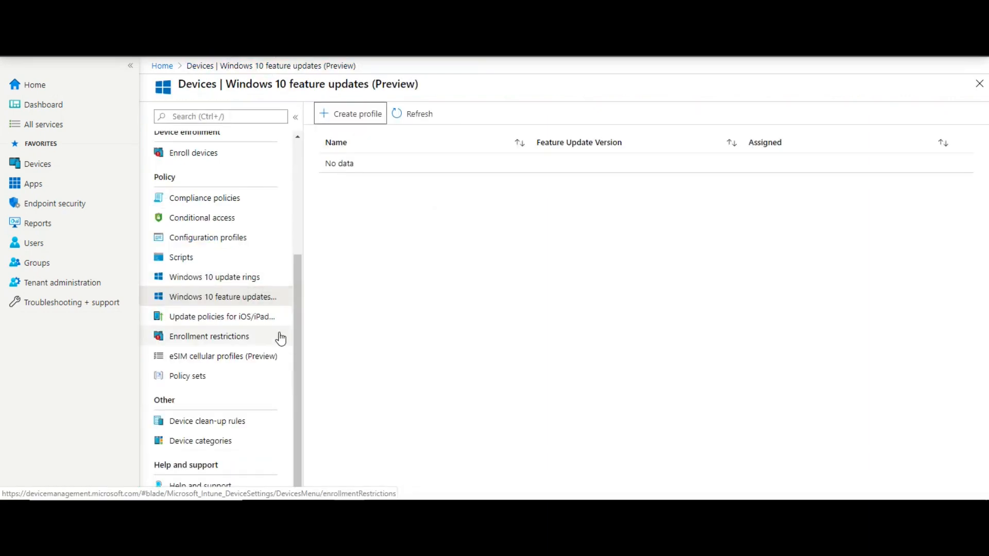
Start an iOS/iPadOS update policy profile, fill in its name with the suggested person's name, and proceed to the update policy settings.
{"action": "left_click", "coordinate": [234, 324]}
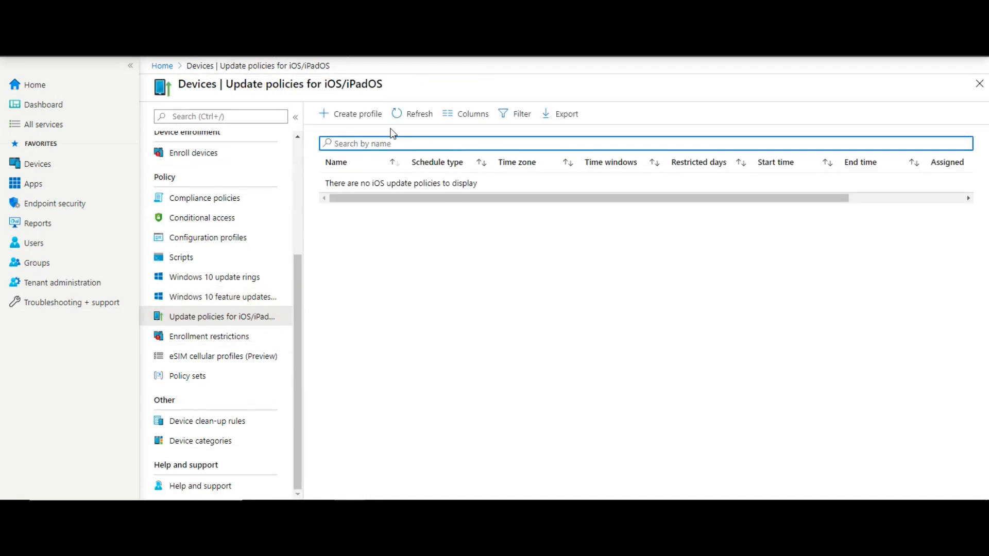
{"action": "left_click", "coordinate": [348, 115]}
{"action": "left_click", "coordinate": [410, 153]}
{"action": "left_click", "coordinate": [363, 183]}
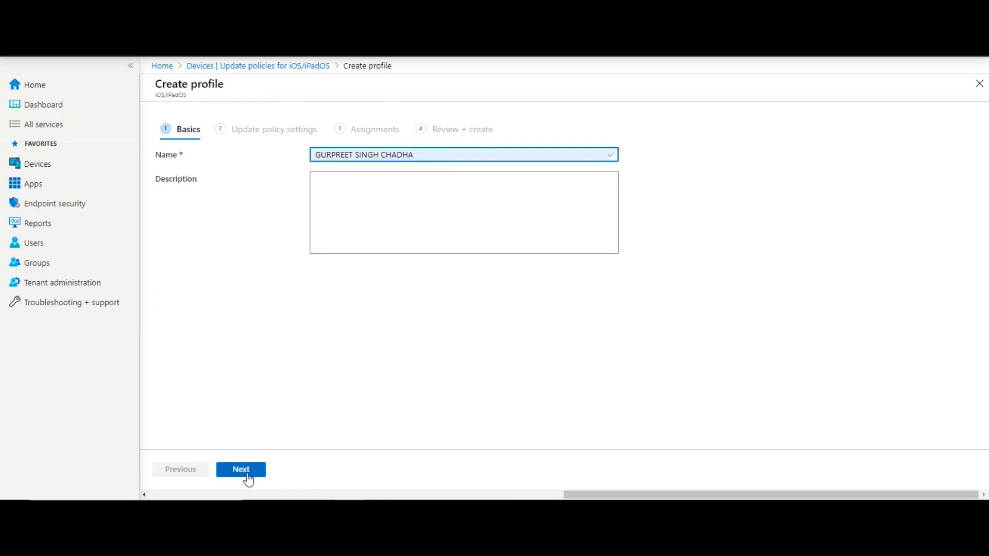
{"action": "left_click", "coordinate": [246, 476]}
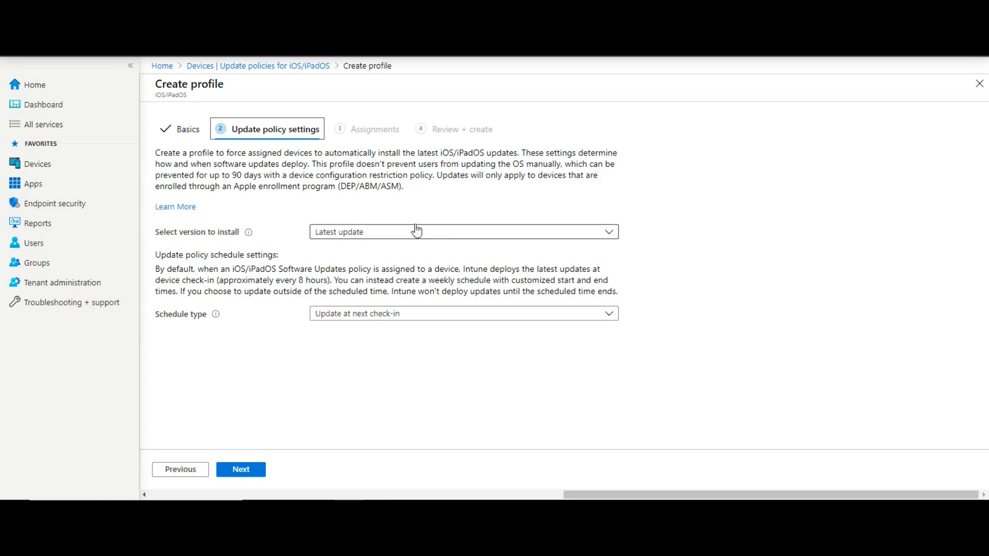
Look through the schedule types and the iOS/iPadOS versions to install, and leave the update profile without creating it.
{"action": "left_click", "coordinate": [585, 315]}
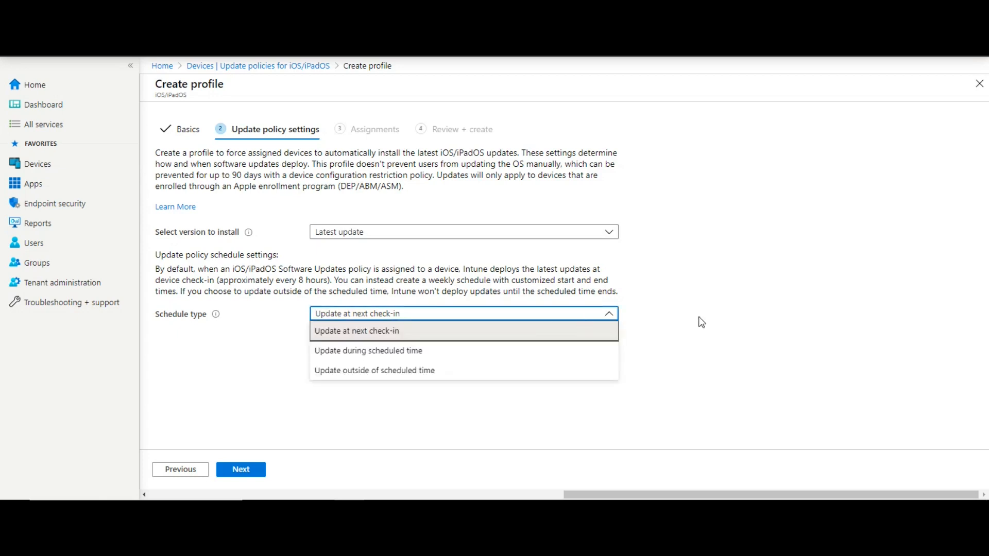
{"action": "left_click", "coordinate": [608, 291]}
{"action": "left_click", "coordinate": [393, 235]}
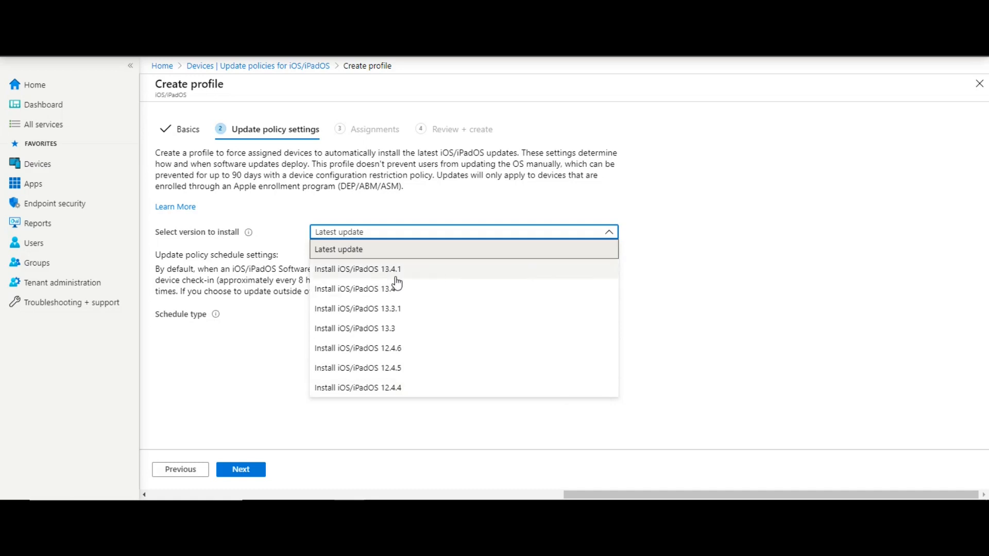
{"action": "left_click", "coordinate": [737, 246]}
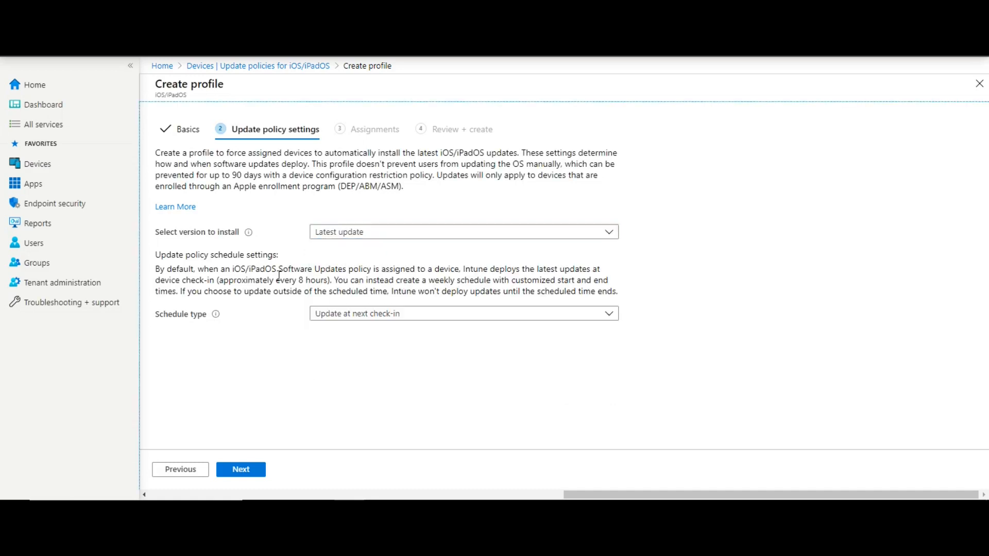
{"action": "left_click", "coordinate": [230, 69]}
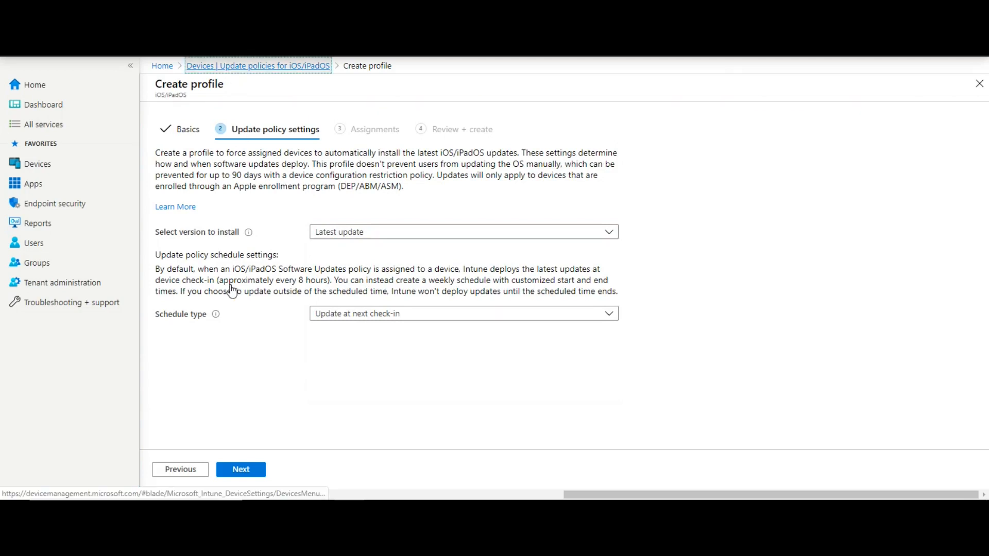
View the enrollment restrictions and the eSIM cellular profiles, and check the form for adding a cellular subscription before closing it.
{"action": "left_click", "coordinate": [227, 342]}
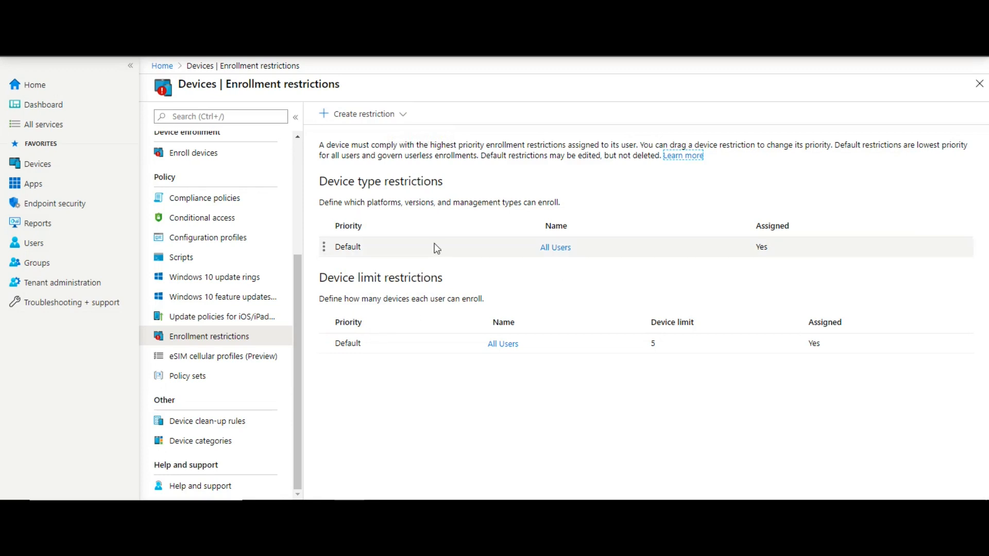
{"action": "left_click", "coordinate": [212, 358]}
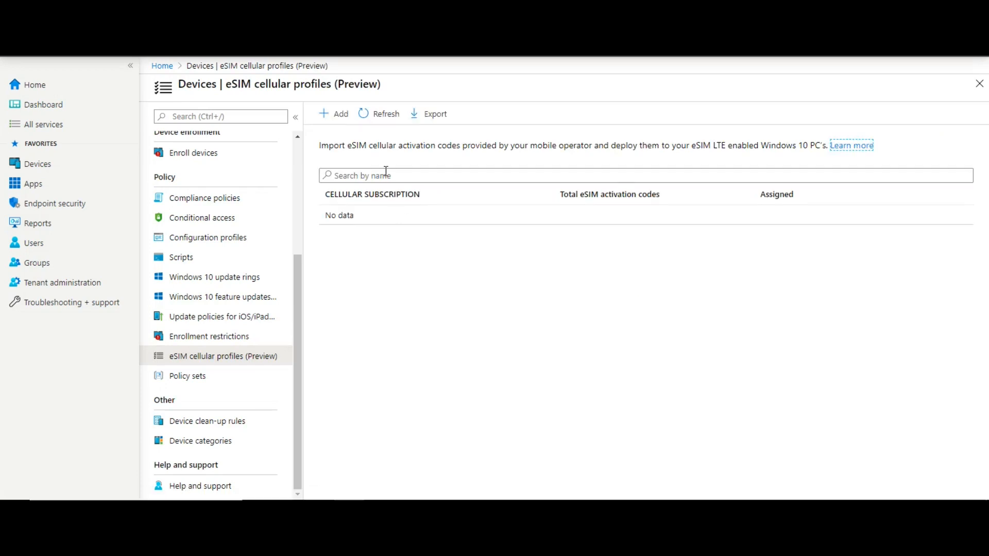
{"action": "left_click", "coordinate": [338, 114]}
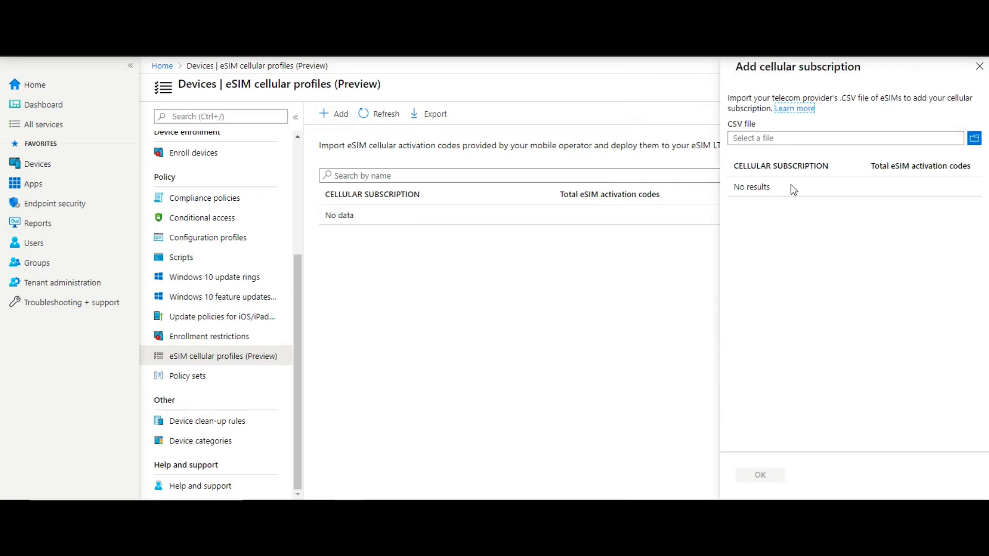
{"action": "left_click", "coordinate": [980, 67]}
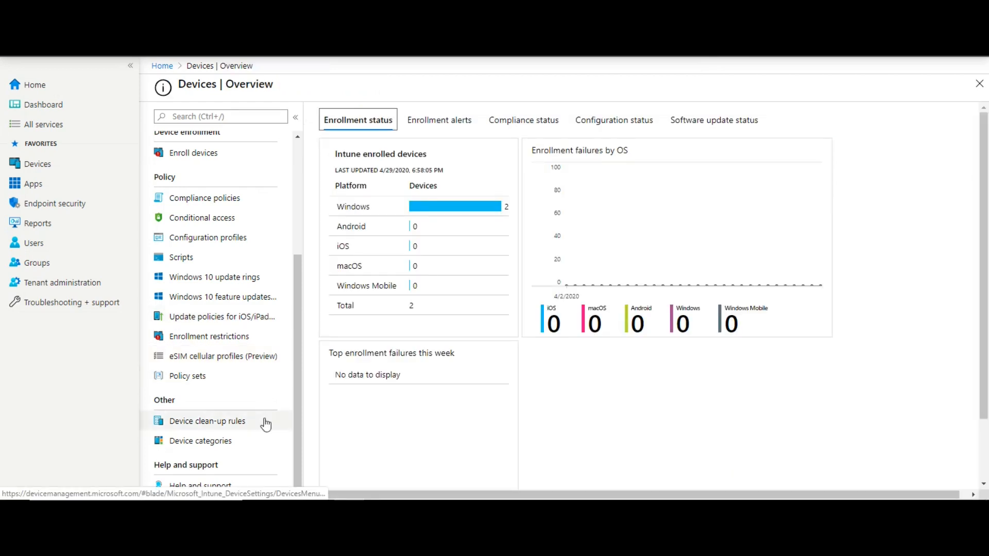
{"action": "left_click_drag", "start_coordinate": [298, 335], "coordinate": [296, 361]}
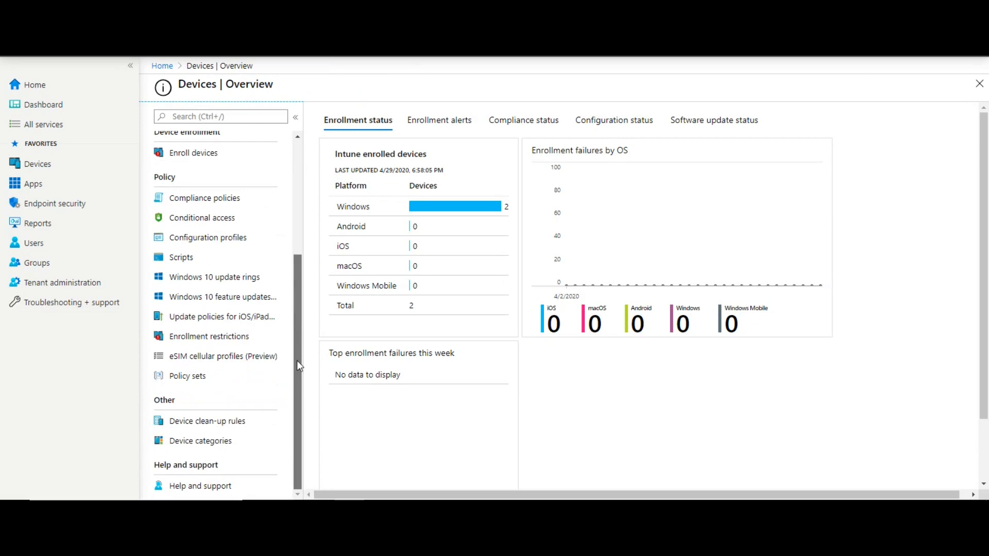
Create an Office apps policy configuration named Test that applies to users accessing documents anonymously using Office web apps.
{"action": "left_click", "coordinate": [36, 180]}
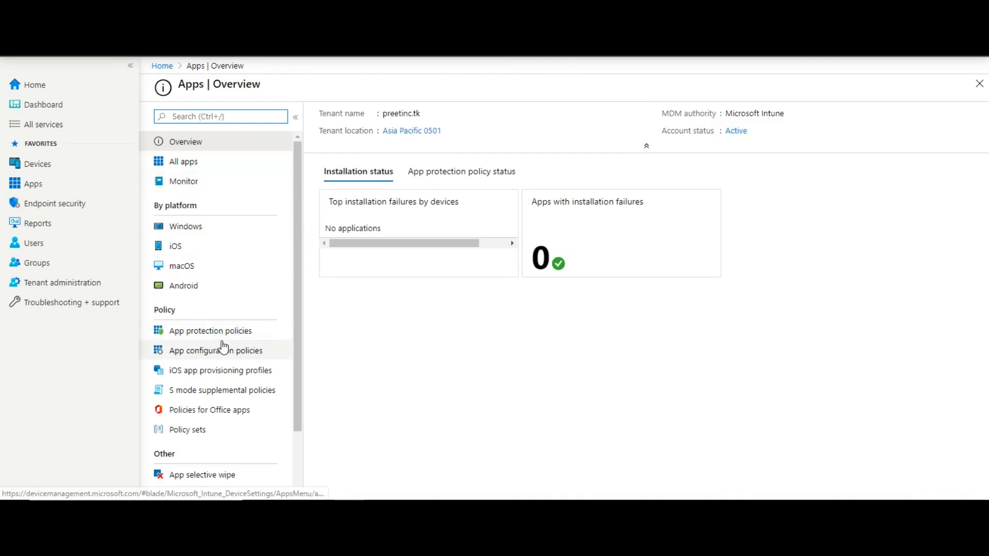
{"action": "scroll", "coordinate": [267, 354], "scroll_direction": "down", "scroll_amount": 1}
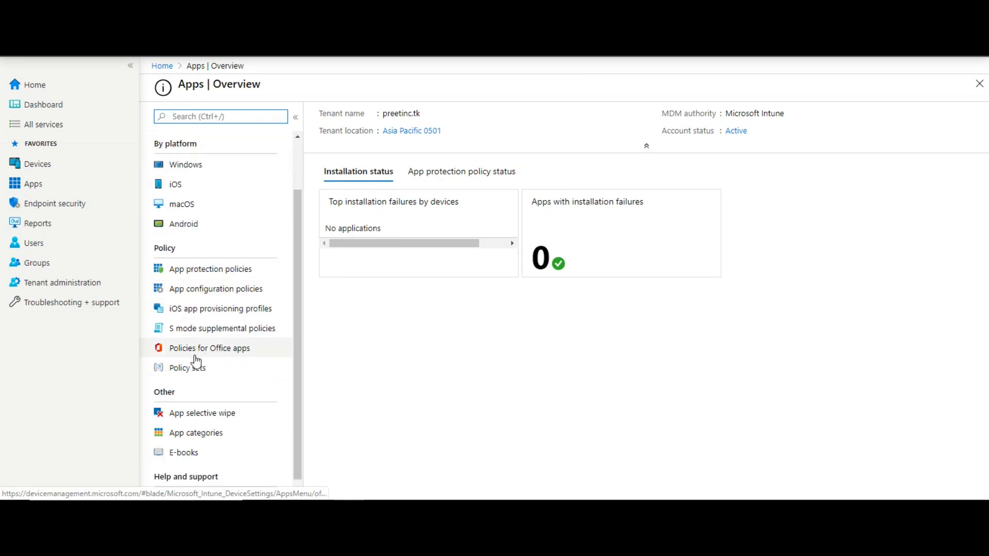
{"action": "left_click", "coordinate": [227, 347]}
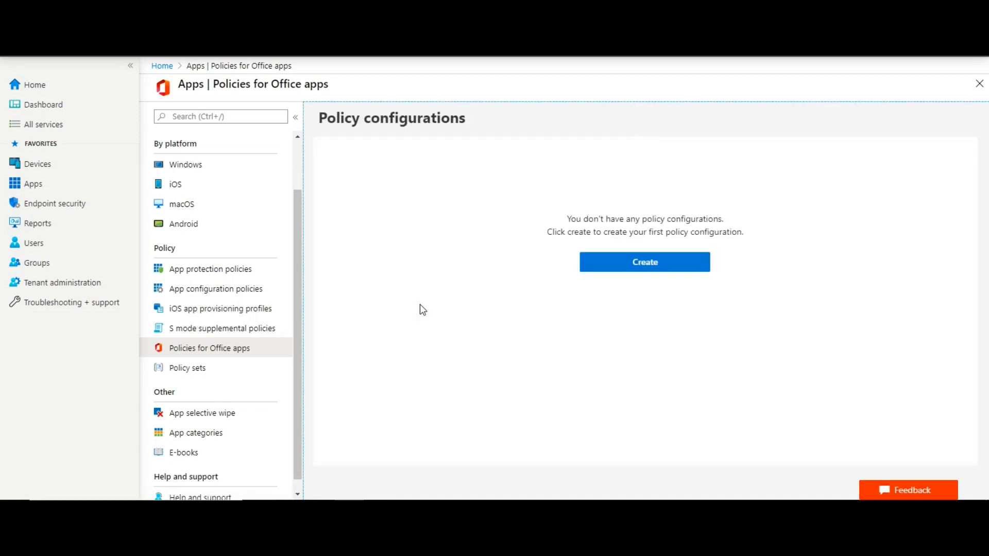
{"action": "left_click", "coordinate": [676, 270]}
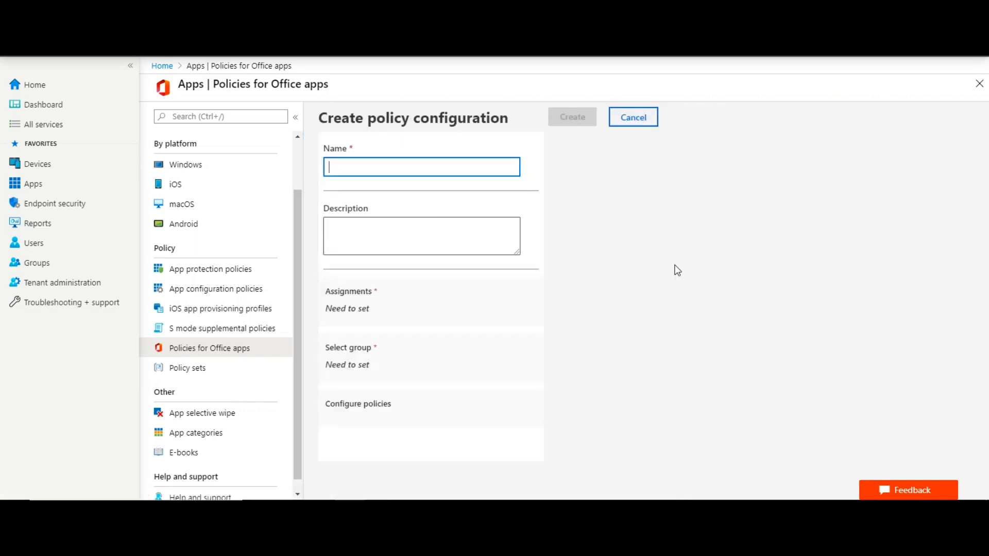
{"action": "type", "text": "Test"}
{"action": "left_click", "coordinate": [420, 304]}
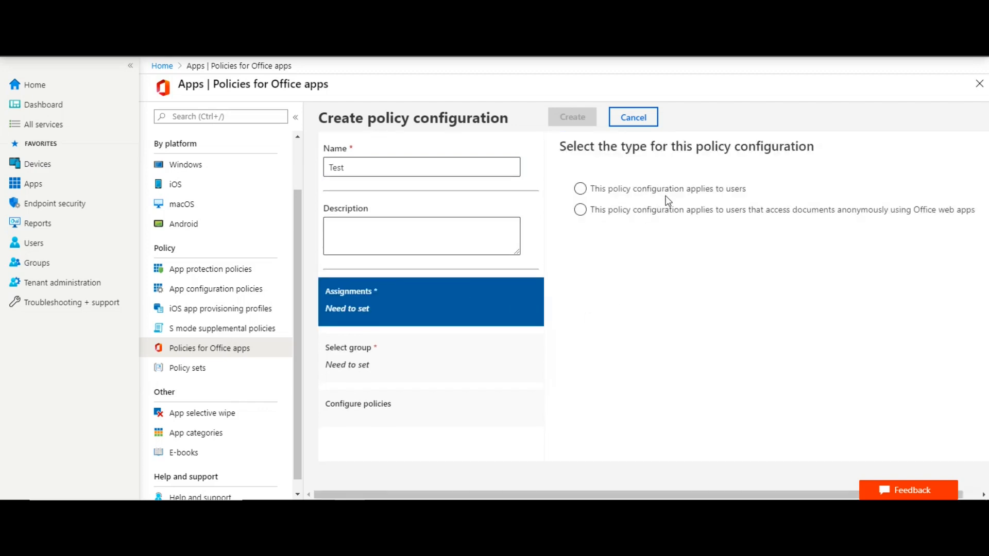
{"action": "left_click", "coordinate": [653, 196]}
{"action": "left_click", "coordinate": [582, 210]}
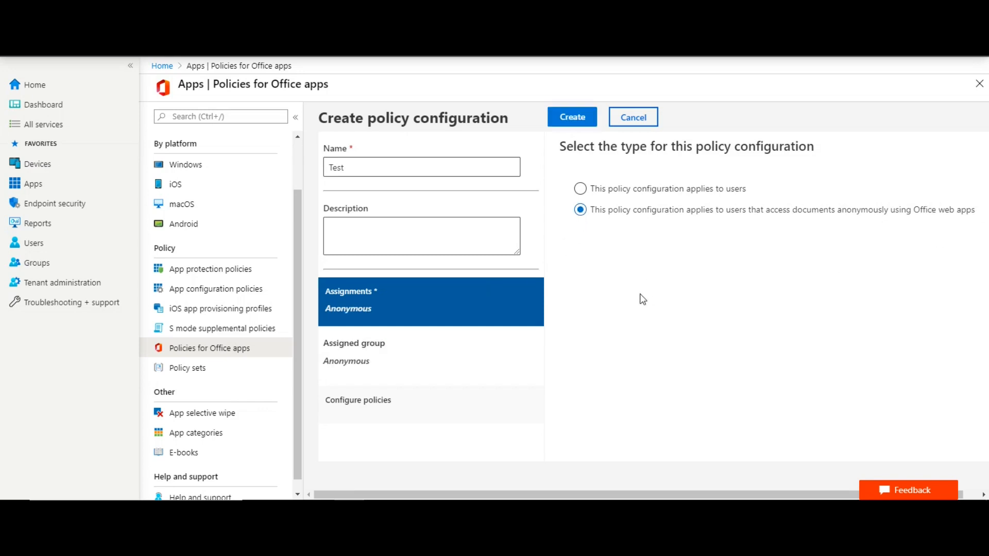
{"action": "left_click", "coordinate": [572, 117]}
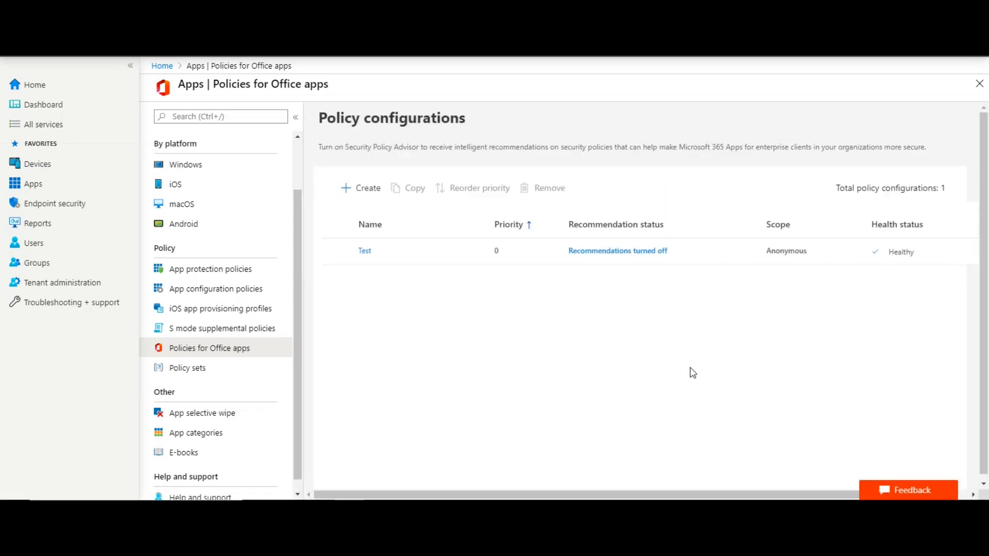
Leave a second, blank policy configuration without creating it, and open the Test configuration's list of policies for configuring.
{"action": "left_click", "coordinate": [369, 188]}
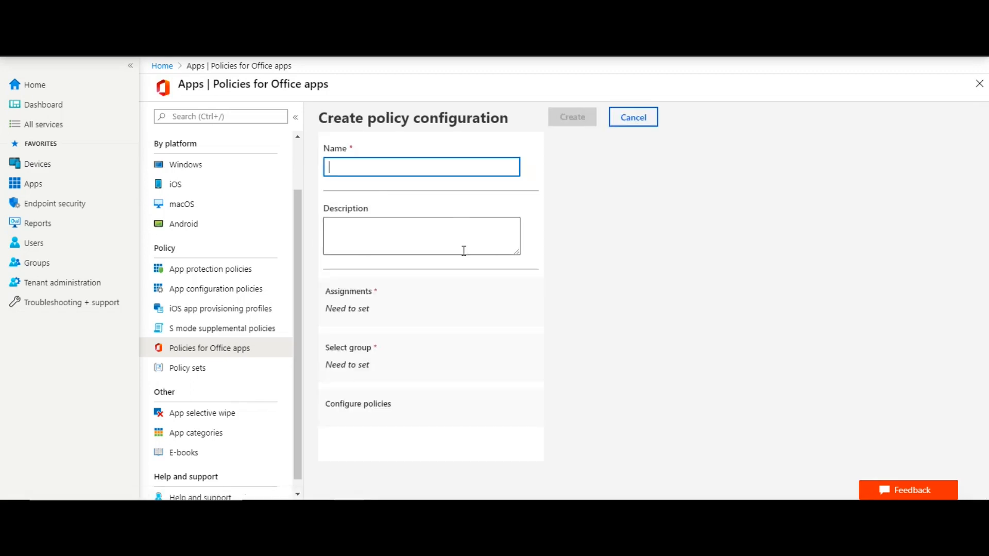
{"action": "left_click", "coordinate": [589, 122]}
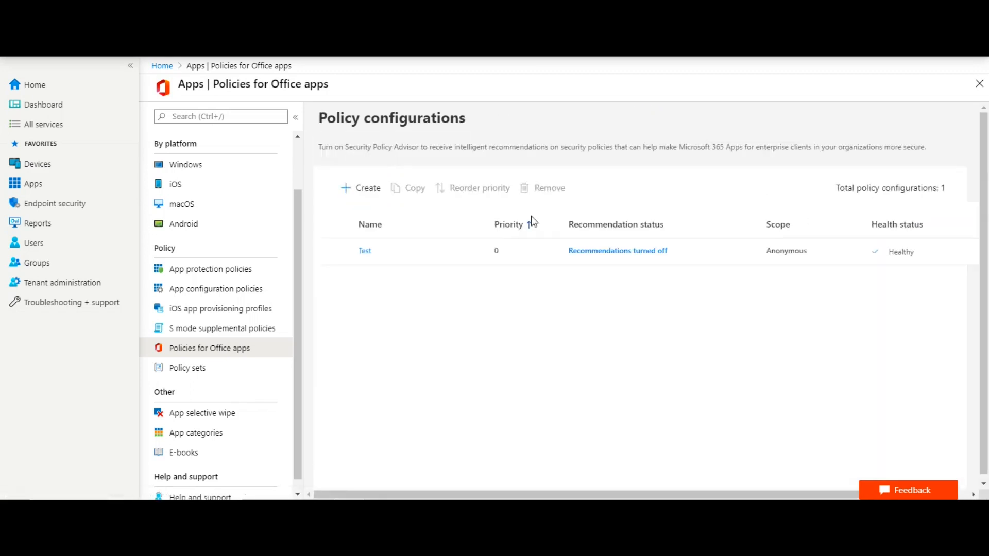
{"action": "left_click", "coordinate": [592, 256]}
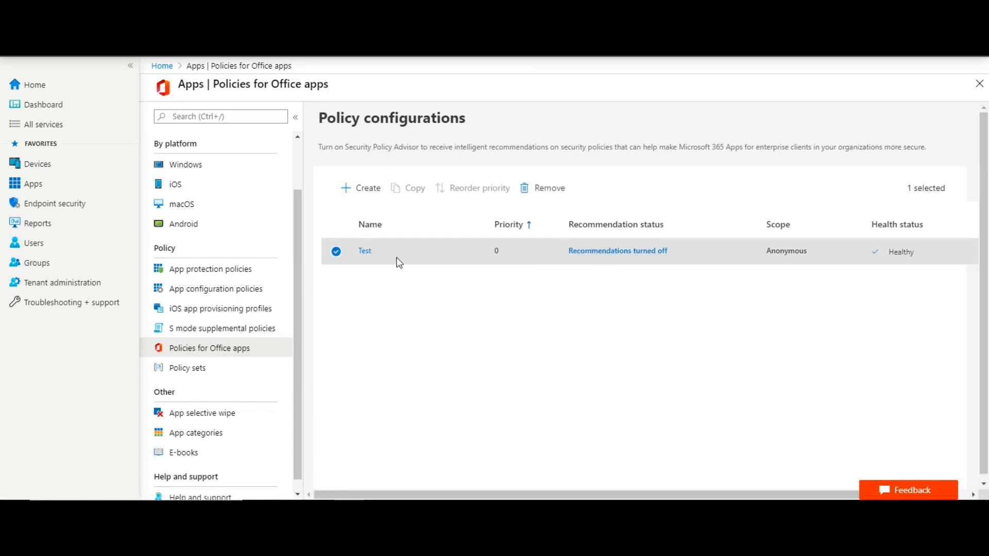
{"action": "left_click", "coordinate": [368, 252]}
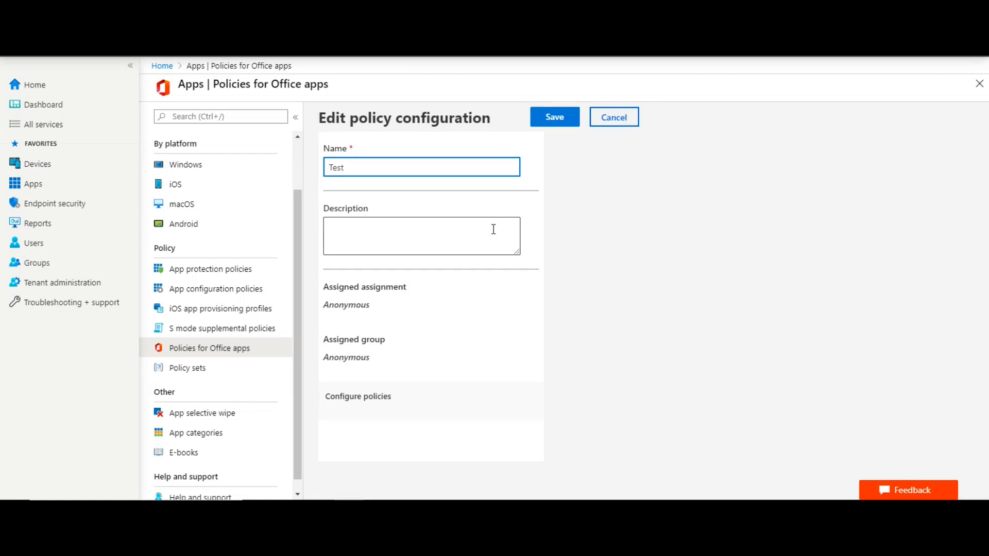
{"action": "left_click", "coordinate": [386, 416]}
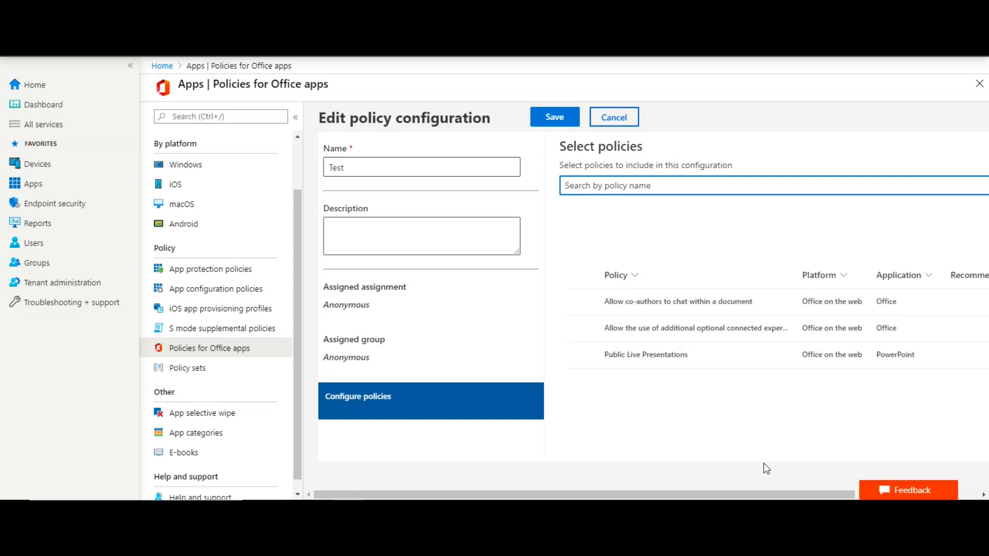
View the configuration options and description of the policy Allow co-authors to chat within a document, and close it without changes.
{"action": "left_click_drag", "start_coordinate": [711, 496], "coordinate": [835, 496]}
{"action": "left_click", "coordinate": [938, 300]}
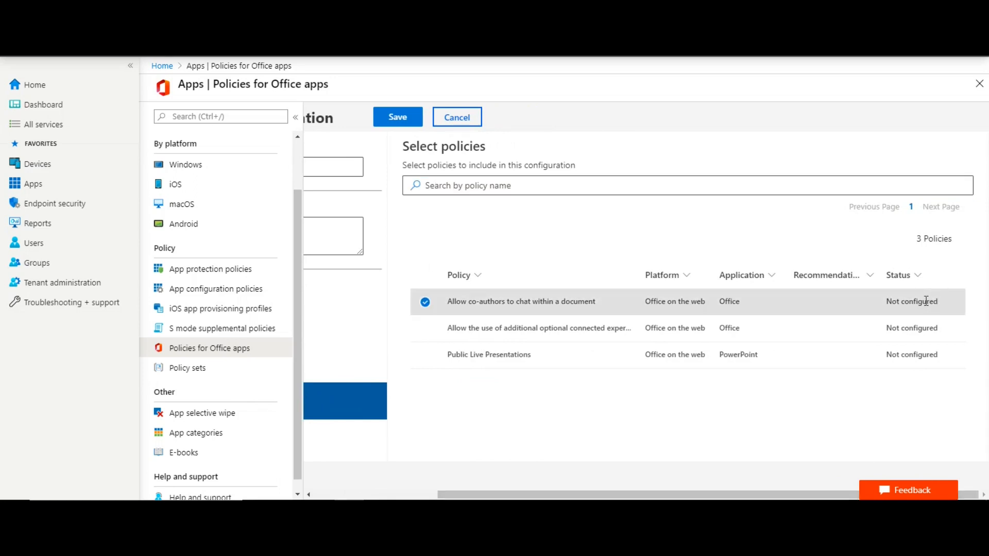
{"action": "left_click", "coordinate": [487, 302]}
{"action": "left_click", "coordinate": [700, 199]}
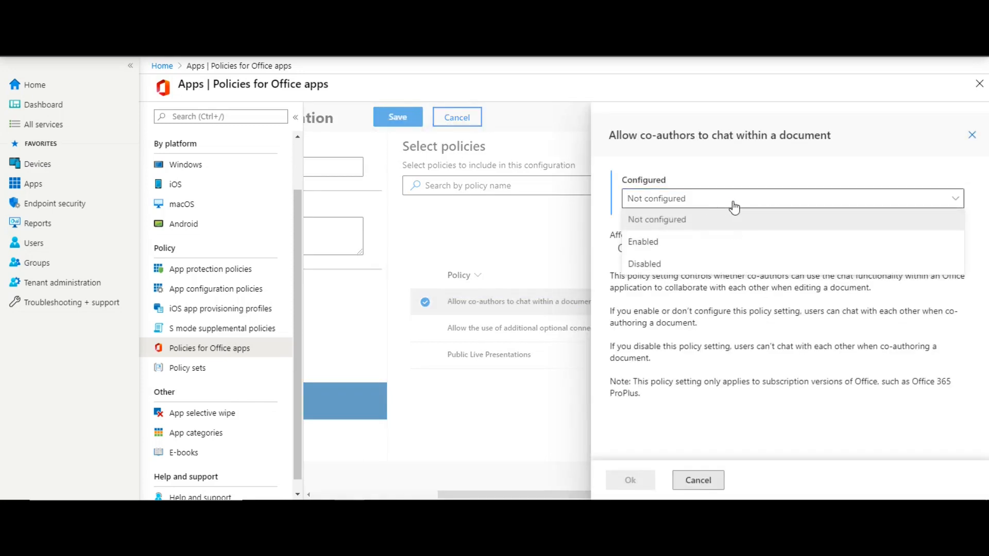
{"action": "left_click", "coordinate": [739, 358]}
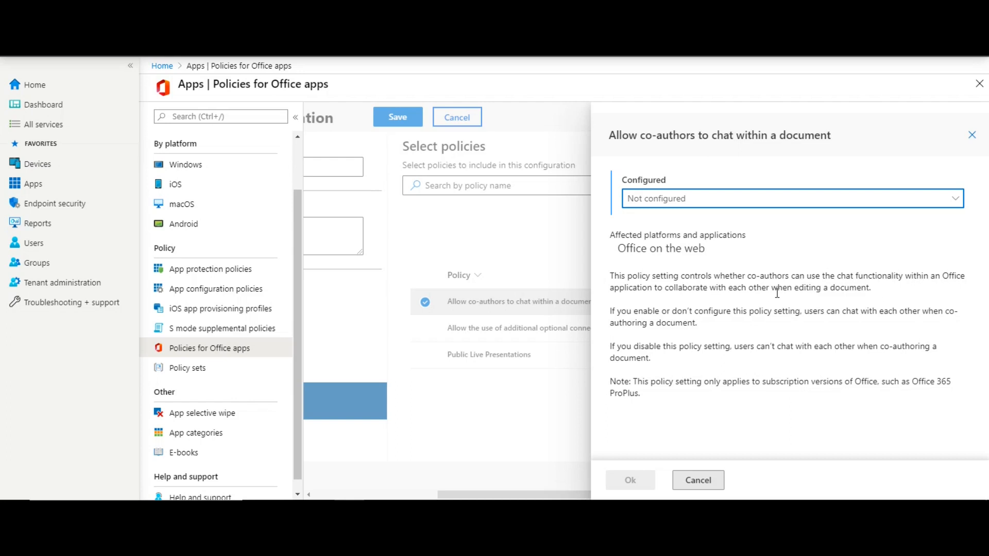
{"action": "left_click", "coordinate": [972, 135]}
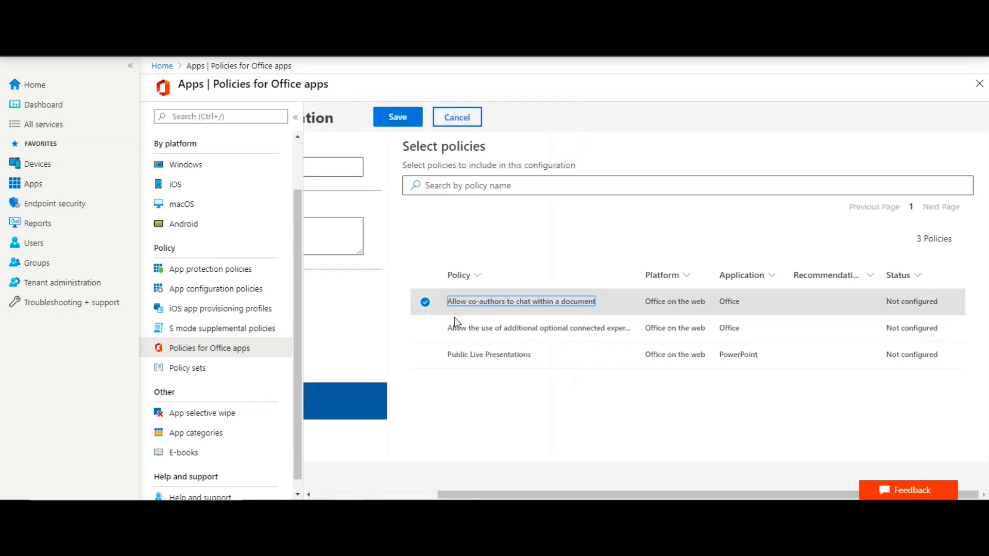
Read the descriptions of the additional optional connected experiences policy and the Public Live Presentations policy, closing each without changes.
{"action": "left_click", "coordinate": [592, 335]}
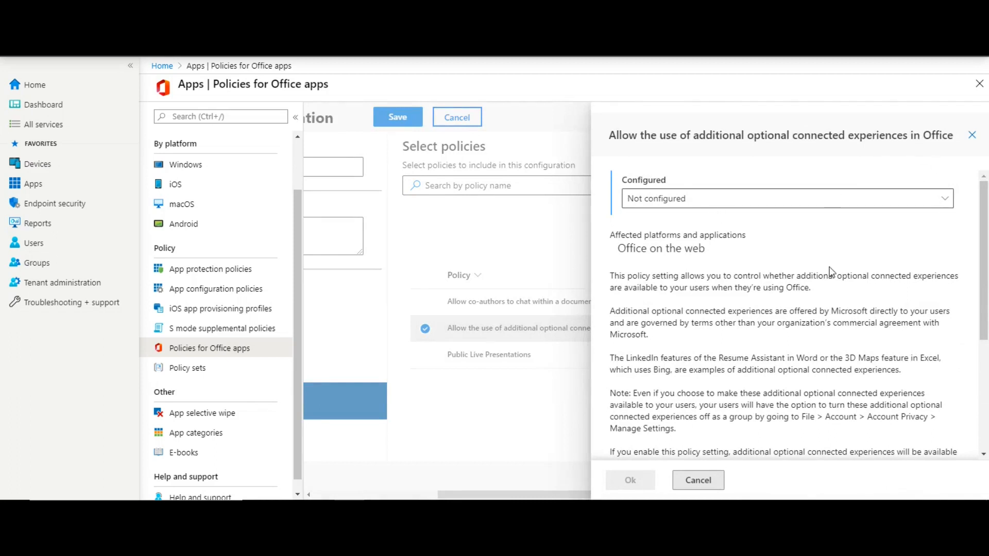
{"action": "scroll", "coordinate": [840, 252], "scroll_direction": "down", "scroll_amount": 1}
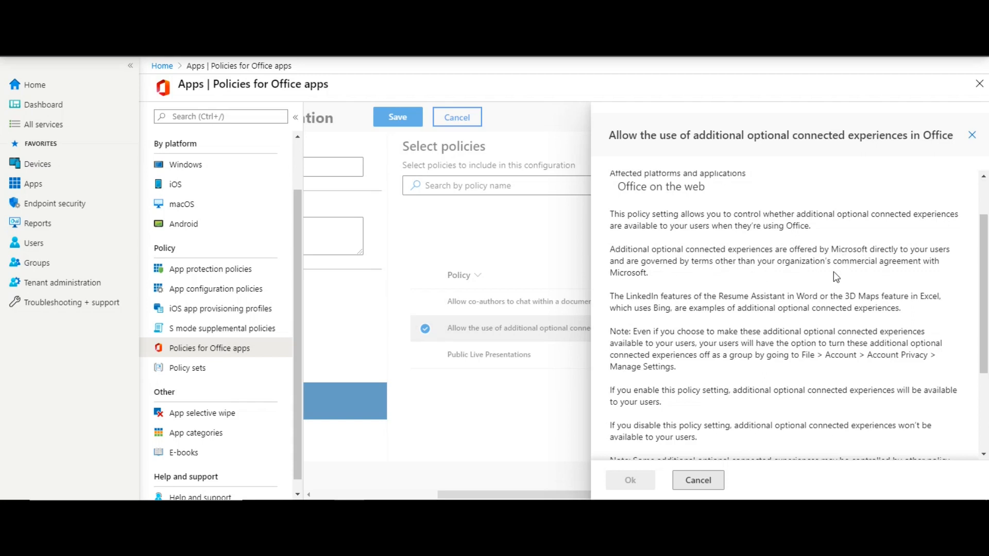
{"action": "scroll", "coordinate": [860, 279], "scroll_direction": "down", "scroll_amount": 1}
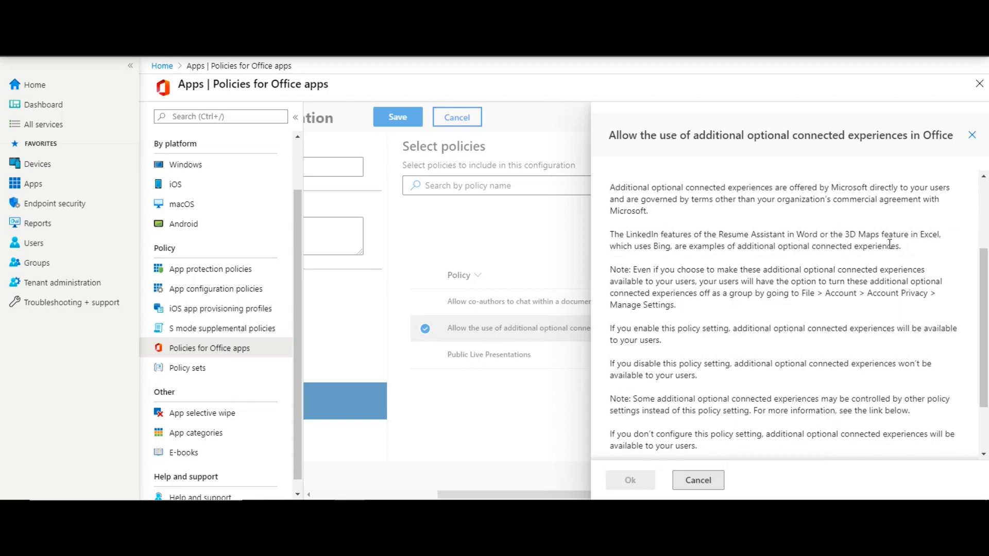
{"action": "scroll", "coordinate": [904, 263], "scroll_direction": "down", "scroll_amount": 1}
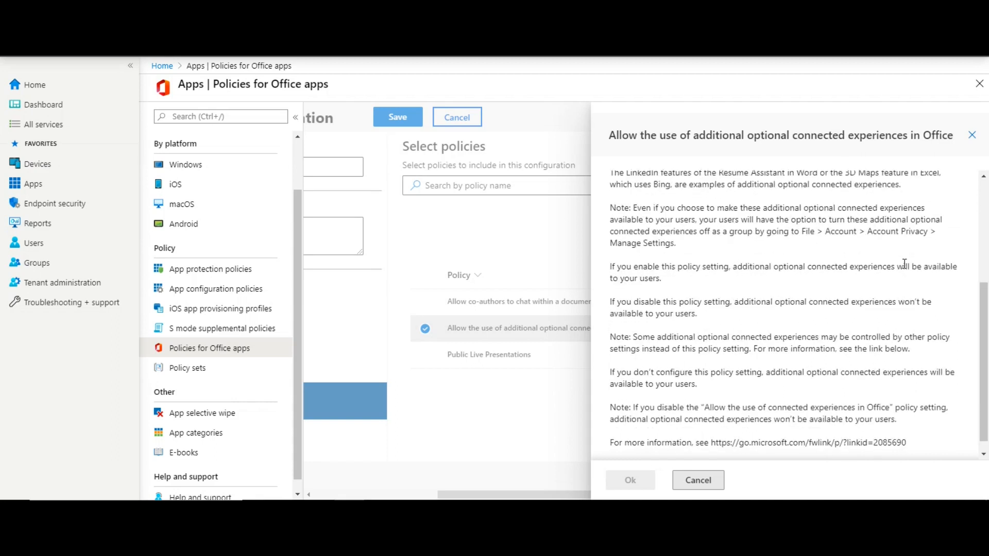
{"action": "scroll", "coordinate": [906, 266], "scroll_direction": "down", "scroll_amount": 1}
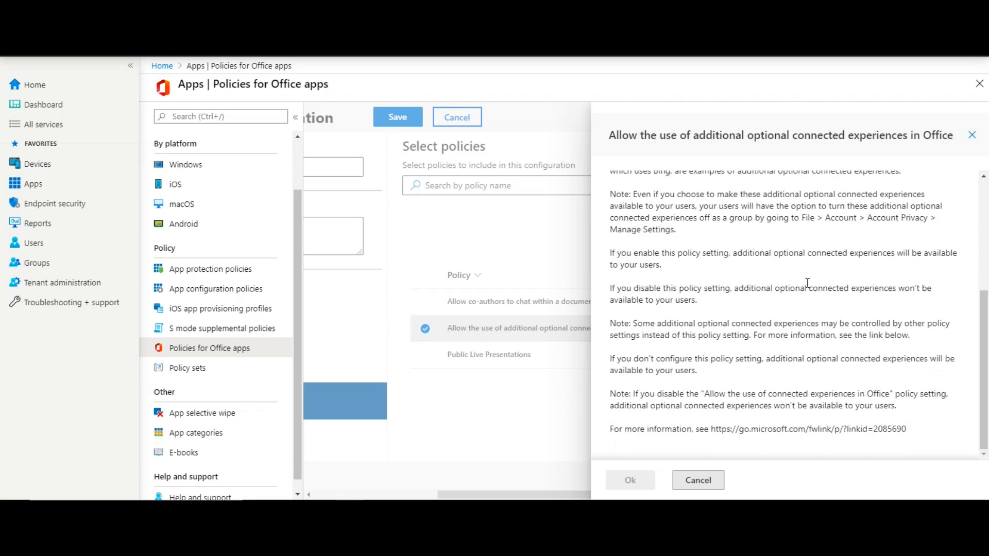
{"action": "scroll", "coordinate": [773, 320], "scroll_direction": "up", "scroll_amount": 3}
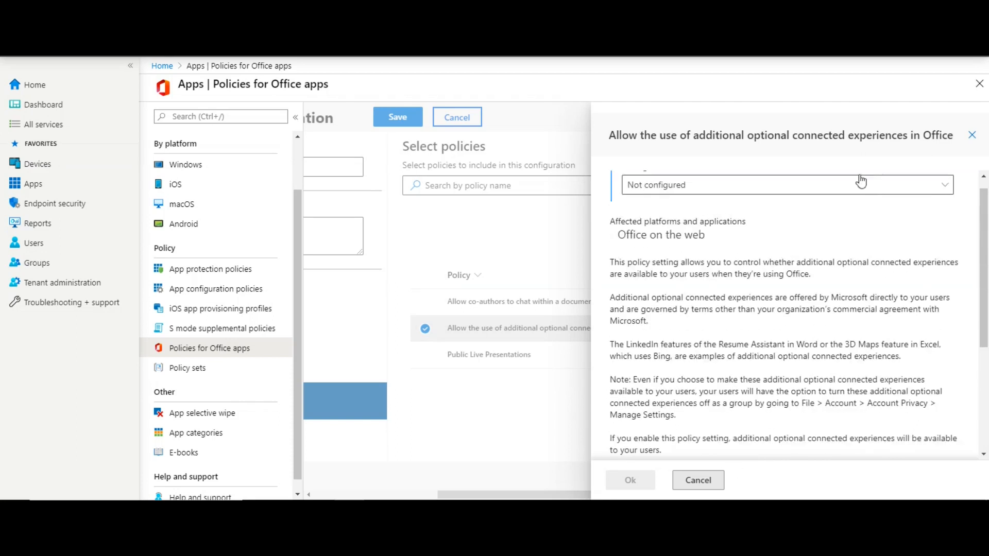
{"action": "left_click", "coordinate": [973, 139]}
{"action": "left_click", "coordinate": [503, 361]}
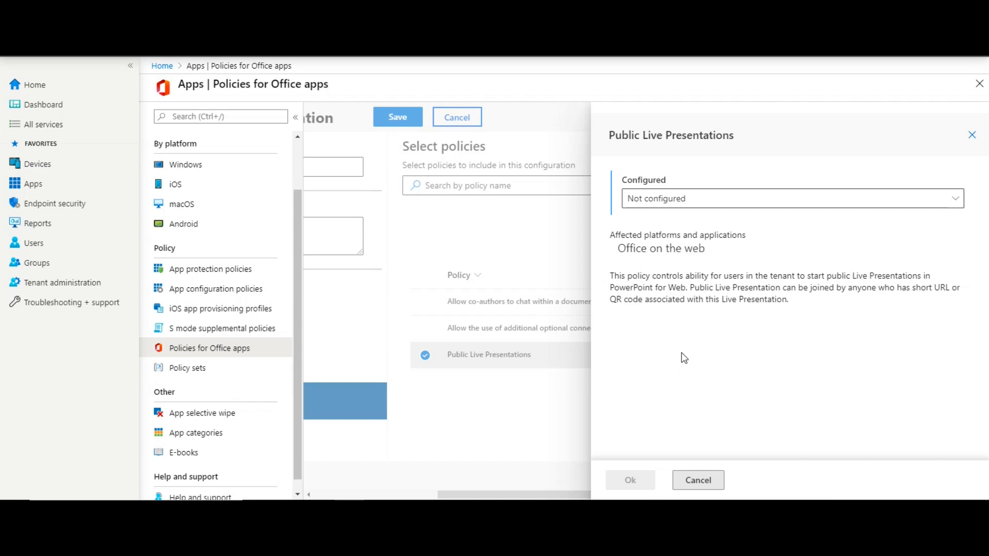
{"action": "left_click", "coordinate": [972, 135]}
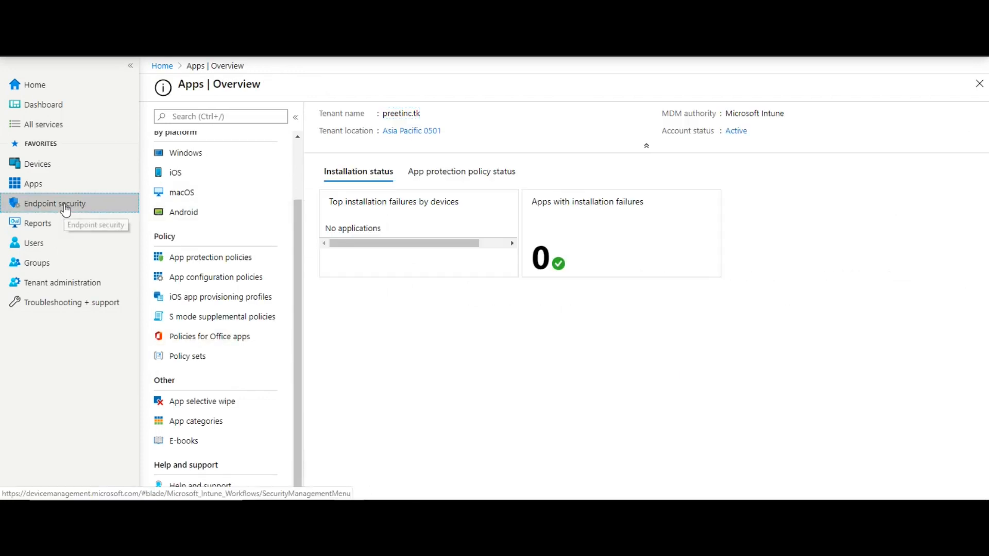
Open the Endpoint detection and response policies under Endpoint security and check the preview label in the page title.
{"action": "left_click", "coordinate": [66, 206]}
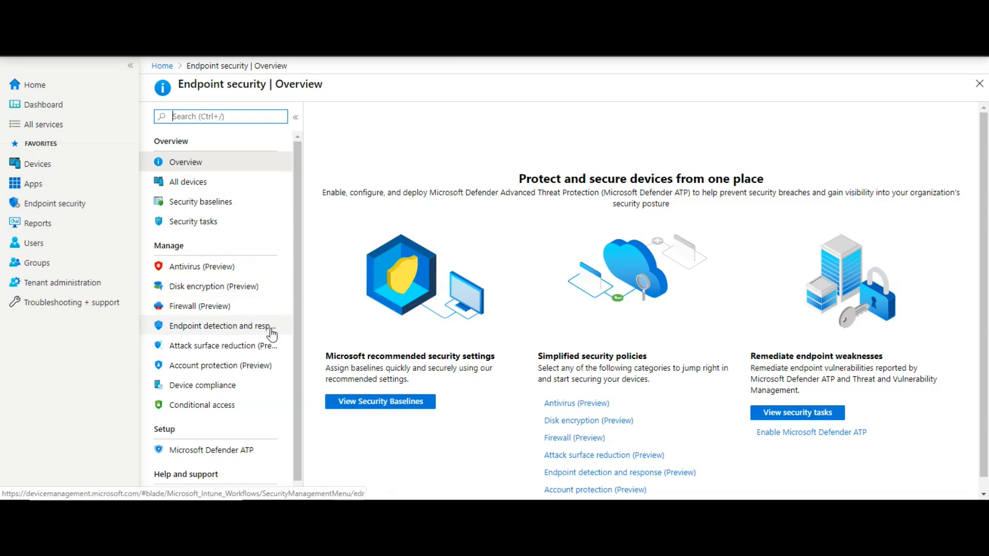
{"action": "left_click", "coordinate": [230, 334]}
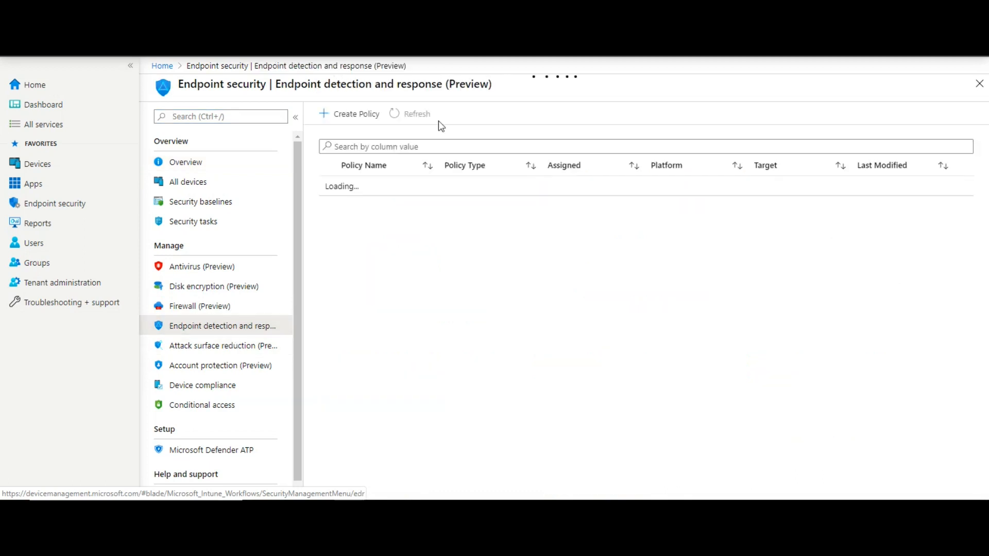
{"action": "left_click_drag", "start_coordinate": [502, 88], "coordinate": [444, 81]}
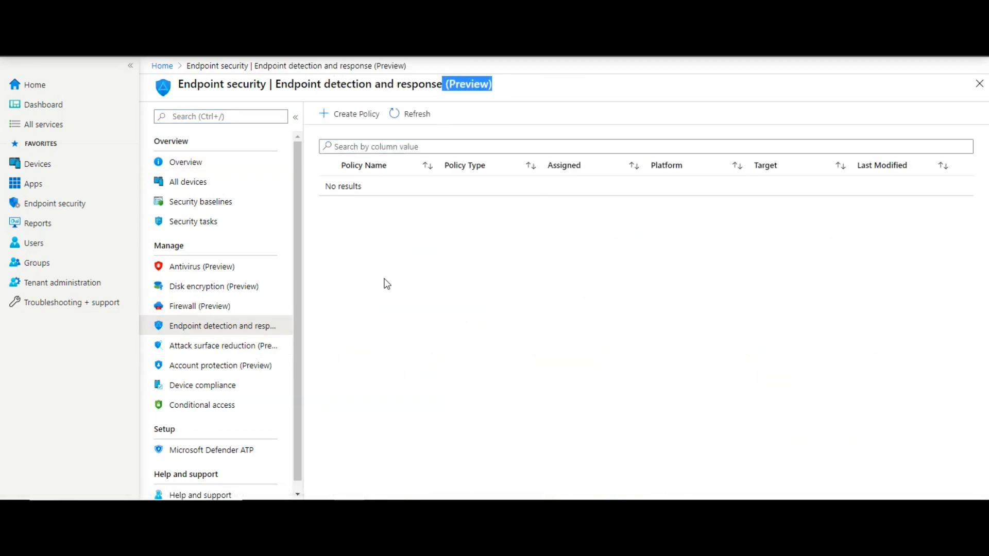
{"action": "left_click", "coordinate": [379, 236]}
Start creating an endpoint security policy for Windows 10 and later with the Endpoint detection and response profile.
{"action": "left_click", "coordinate": [368, 121]}
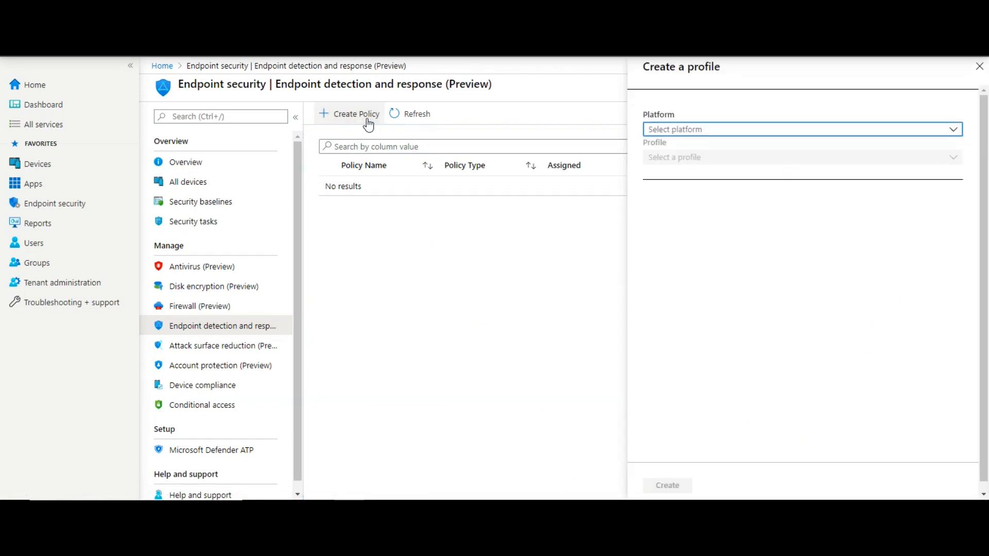
{"action": "left_click", "coordinate": [689, 136]}
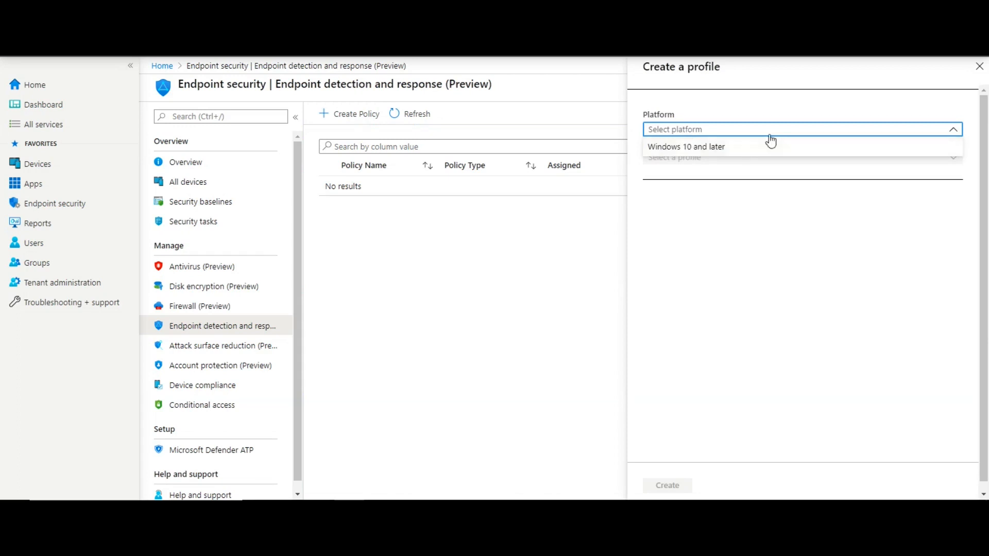
{"action": "left_click", "coordinate": [723, 148]}
{"action": "left_click", "coordinate": [725, 155]}
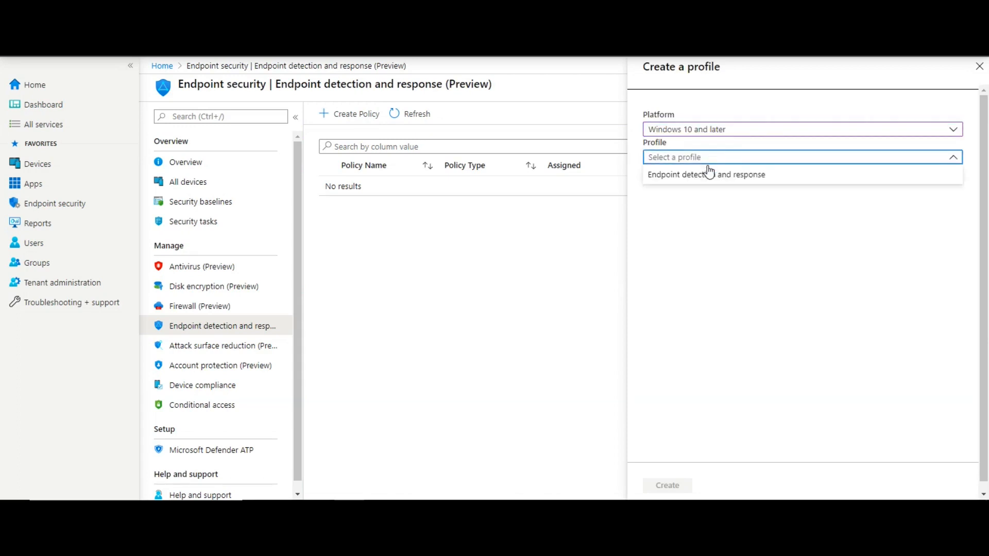
{"action": "left_click", "coordinate": [710, 173]}
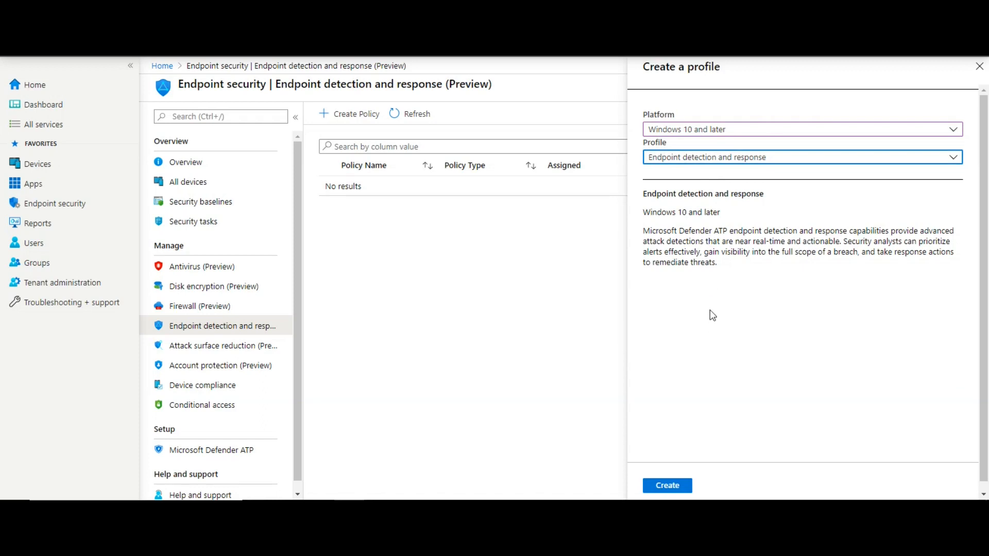
{"action": "left_click", "coordinate": [674, 487]}
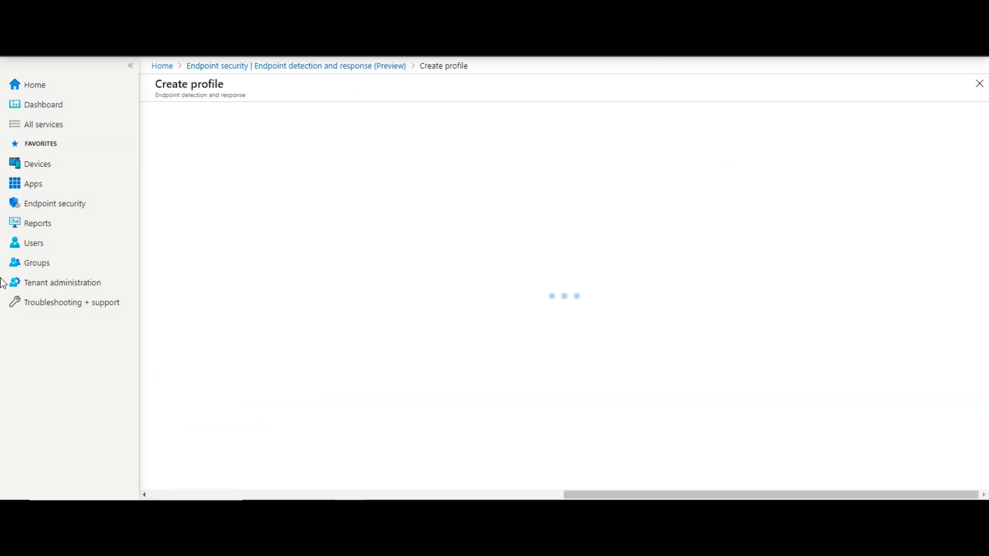
Fill in the profile's name with the suggested person's name and proceed to the configuration settings.
{"action": "left_click", "coordinate": [337, 156]}
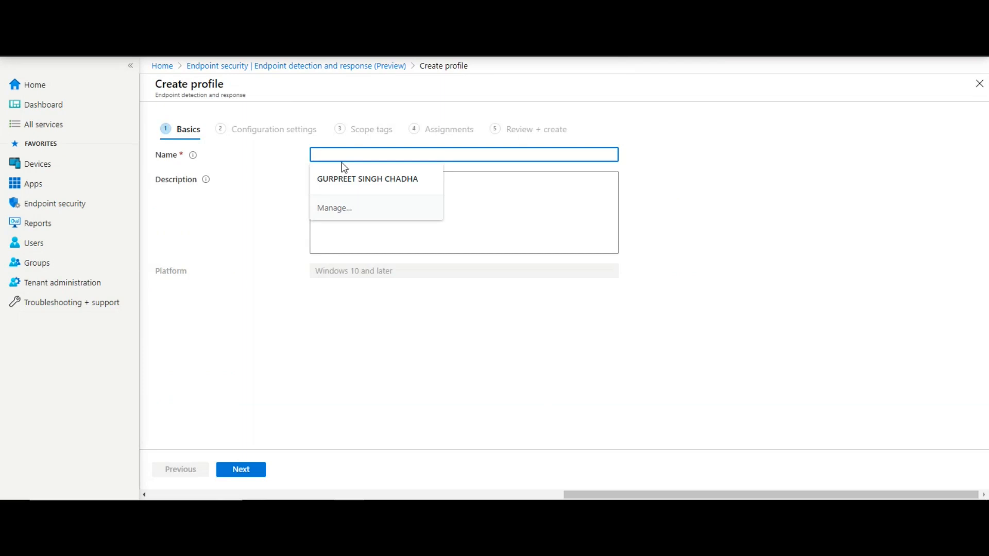
{"action": "left_click", "coordinate": [347, 179]}
{"action": "left_click", "coordinate": [256, 469]}
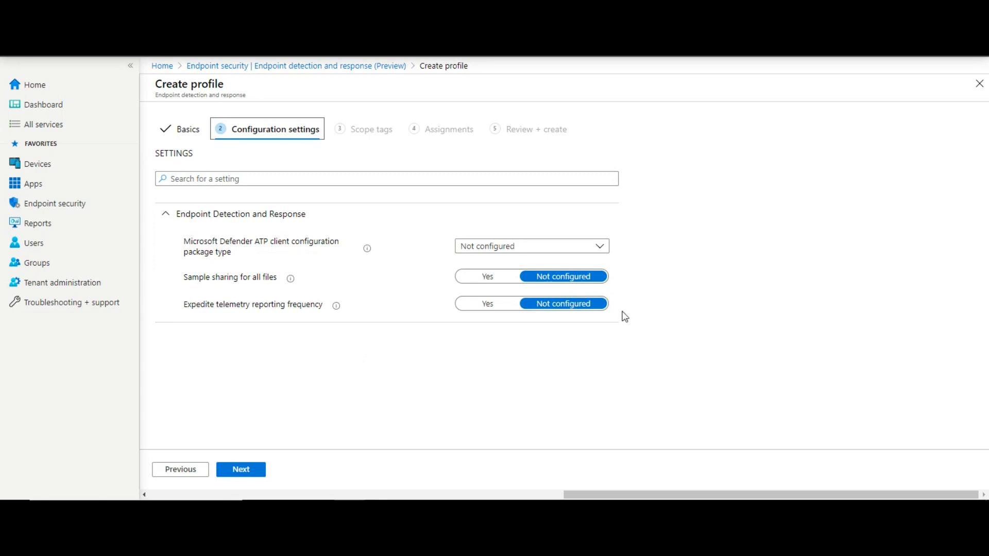
Set the Microsoft Defender ATP package type to Onboarding blob and sample sharing for all files to Yes, and discard the unsaved profile.
{"action": "left_click", "coordinate": [603, 251]}
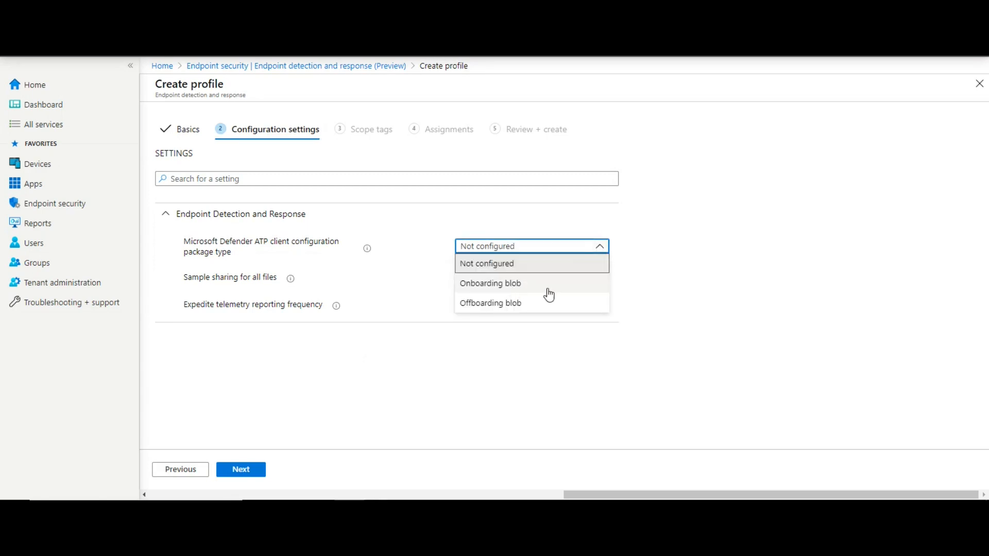
{"action": "left_click", "coordinate": [513, 284]}
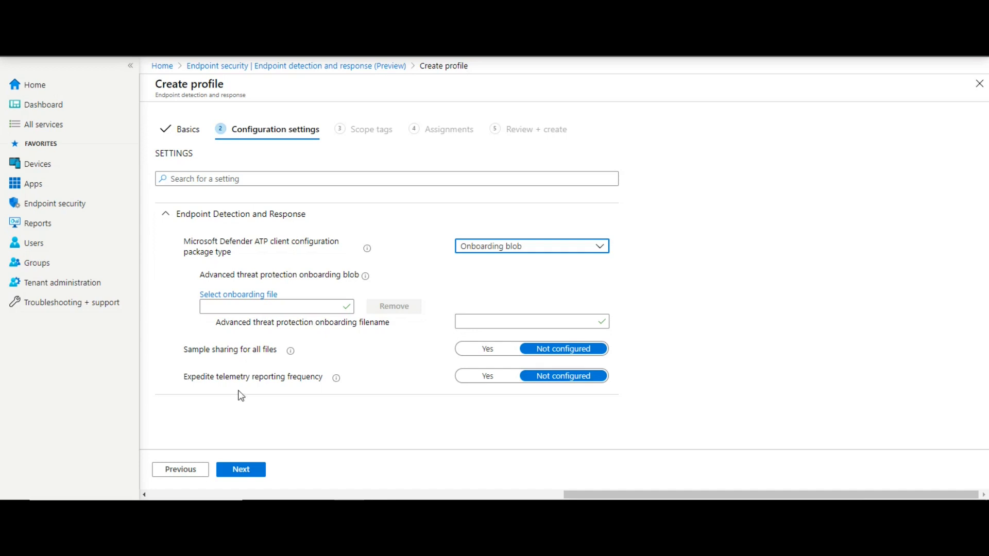
{"action": "left_click", "coordinate": [498, 356]}
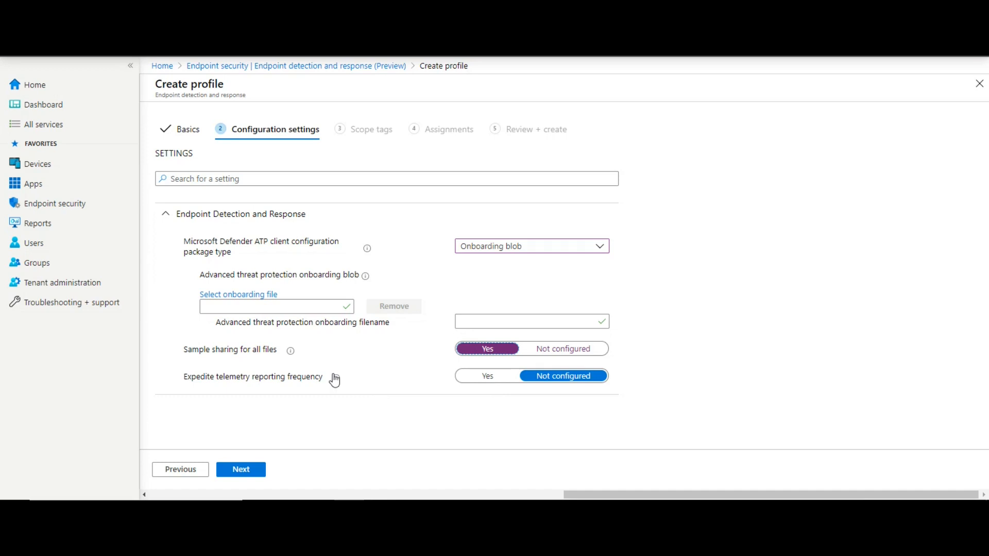
{"action": "mouse_move", "coordinate": [335, 380]}
{"action": "left_click", "coordinate": [196, 67]}
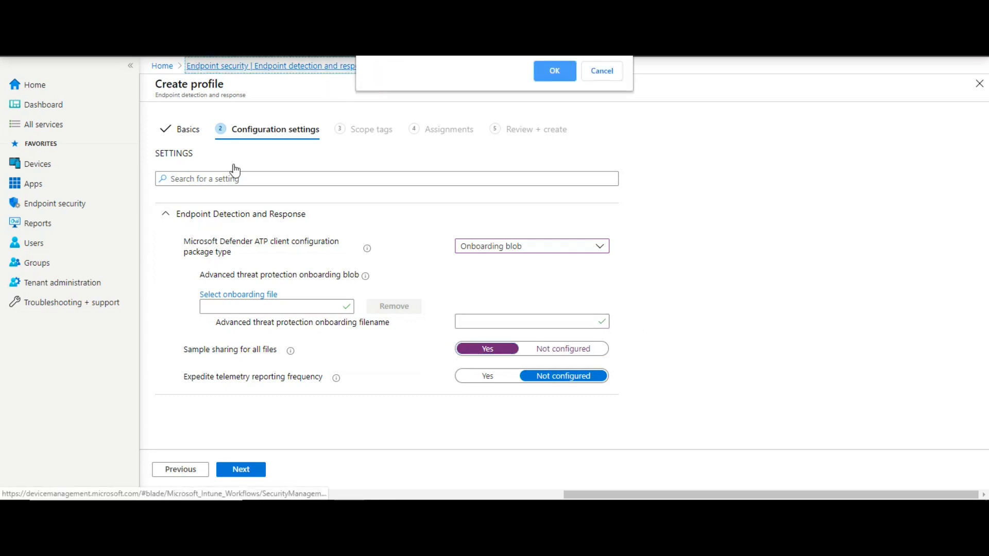
{"action": "left_click", "coordinate": [555, 72]}
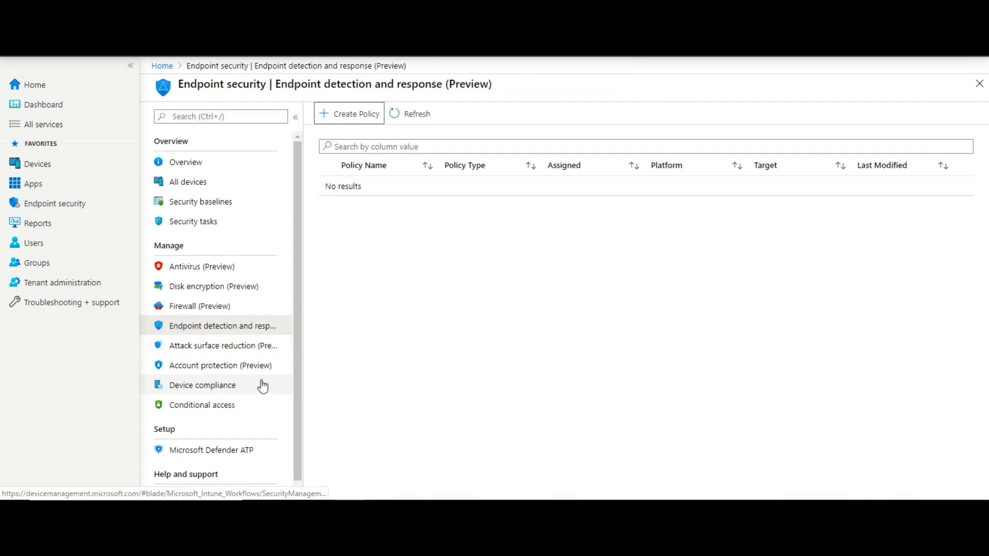
View the device compliance policies under Endpoint security, and look through the Reports, Users and Groups pages.
{"action": "left_click", "coordinate": [201, 381]}
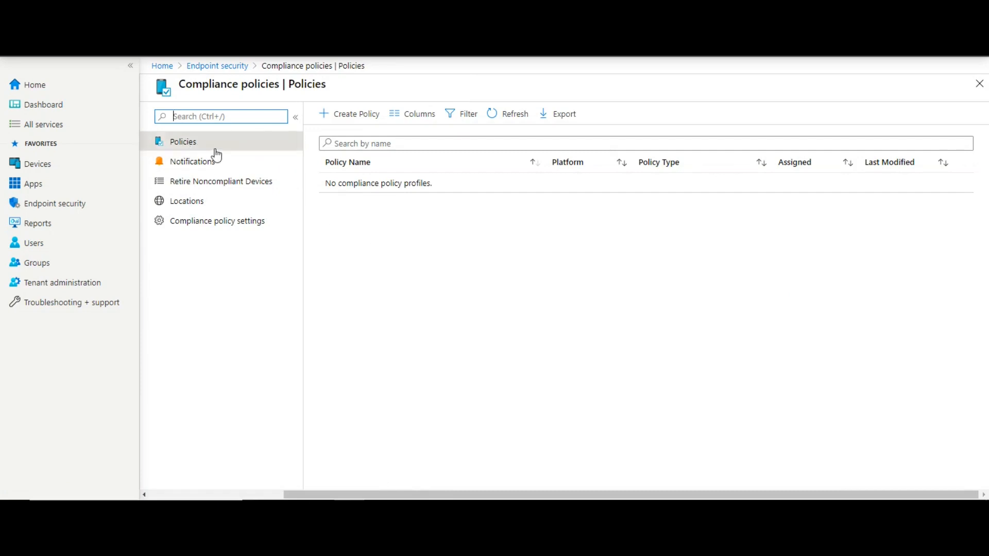
{"action": "left_click", "coordinate": [228, 67]}
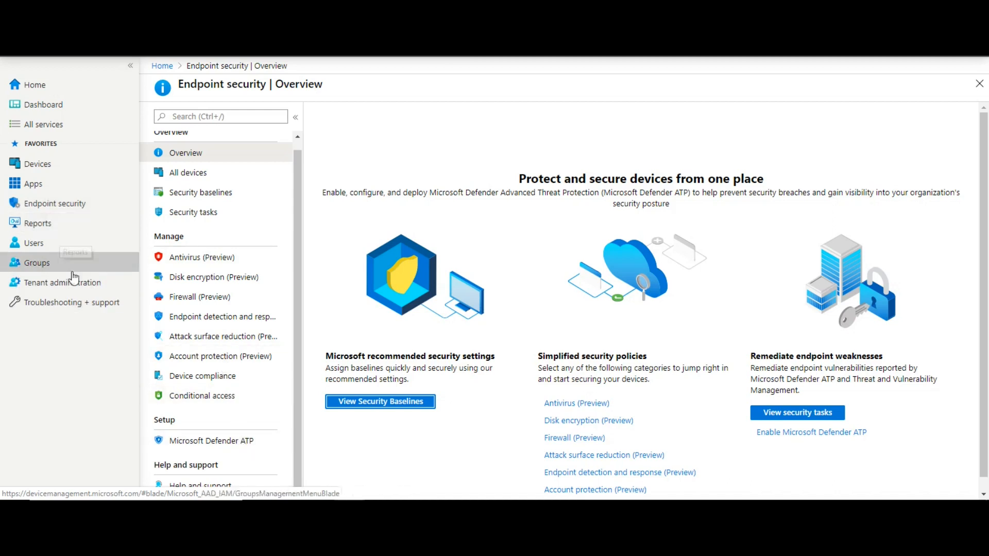
{"action": "left_click", "coordinate": [39, 223]}
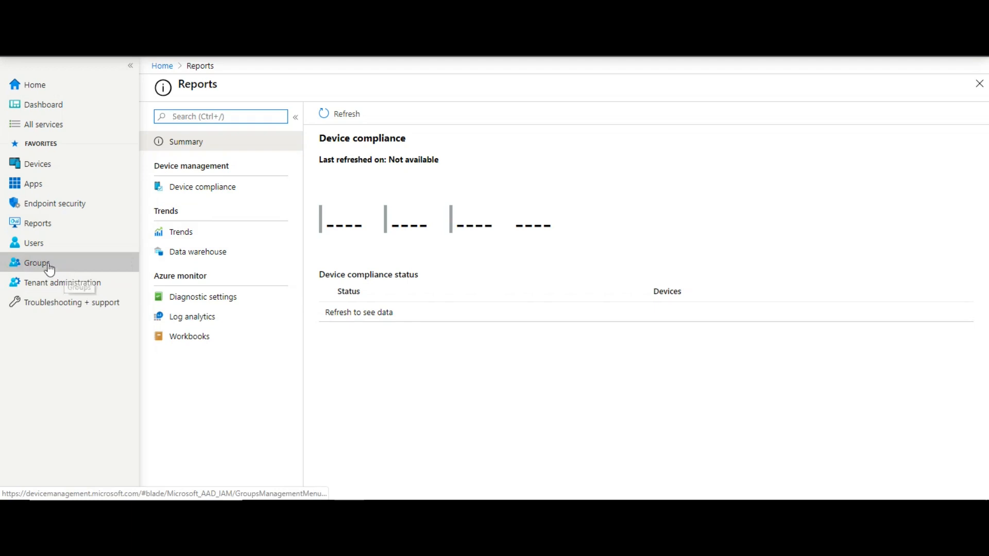
{"action": "left_click", "coordinate": [61, 250]}
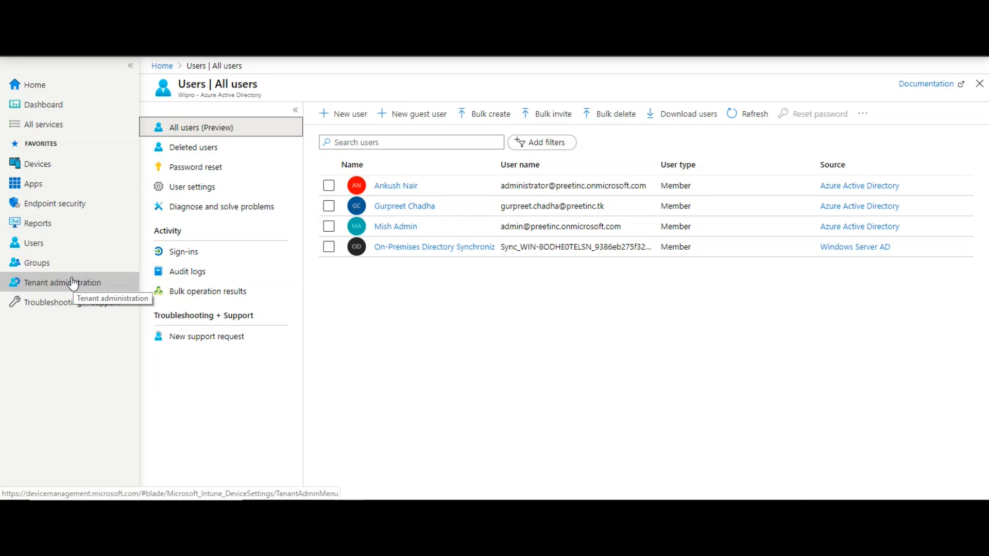
{"action": "left_click", "coordinate": [59, 267]}
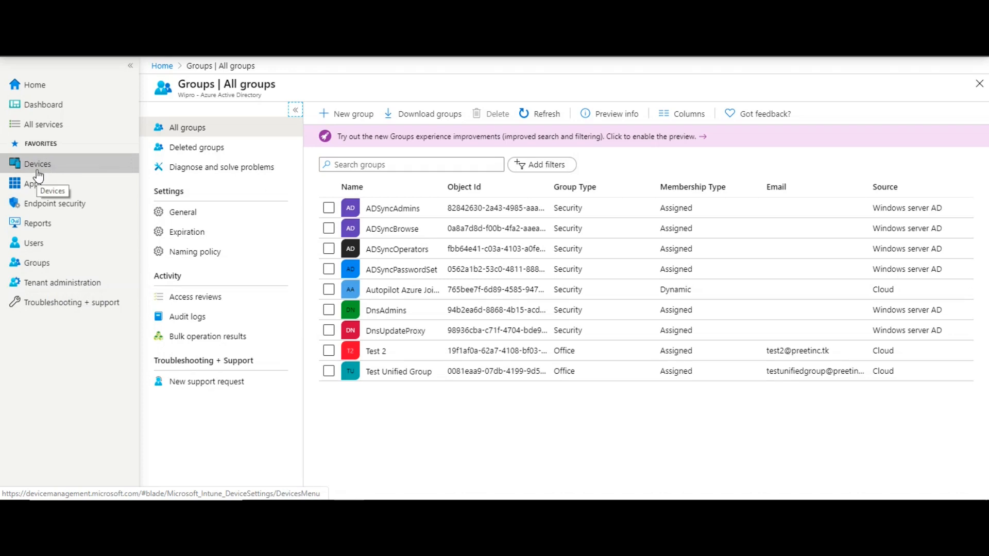
View the tenant's home page, revisit the Endpoint security overview, and return to the home page.
{"action": "left_click", "coordinate": [39, 88]}
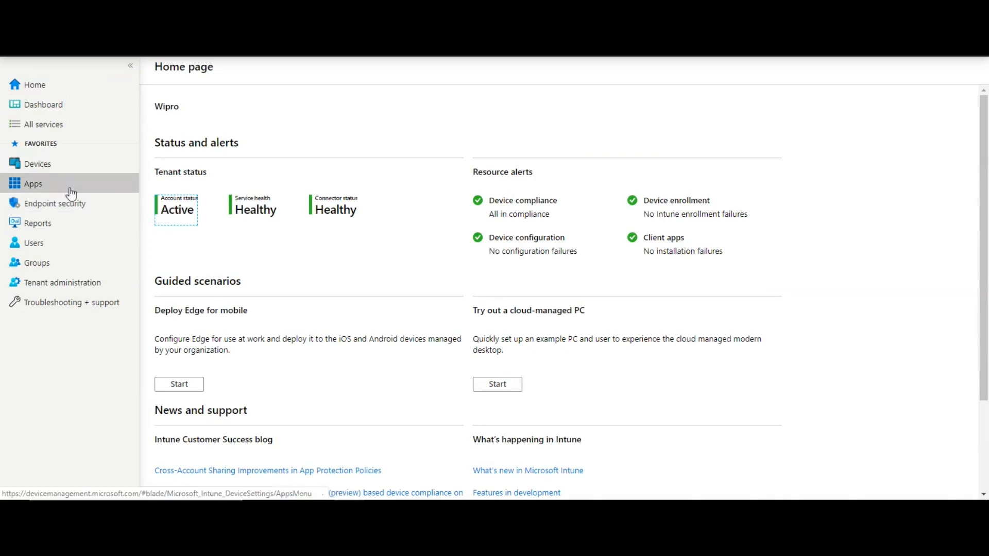
{"action": "left_click", "coordinate": [83, 213]}
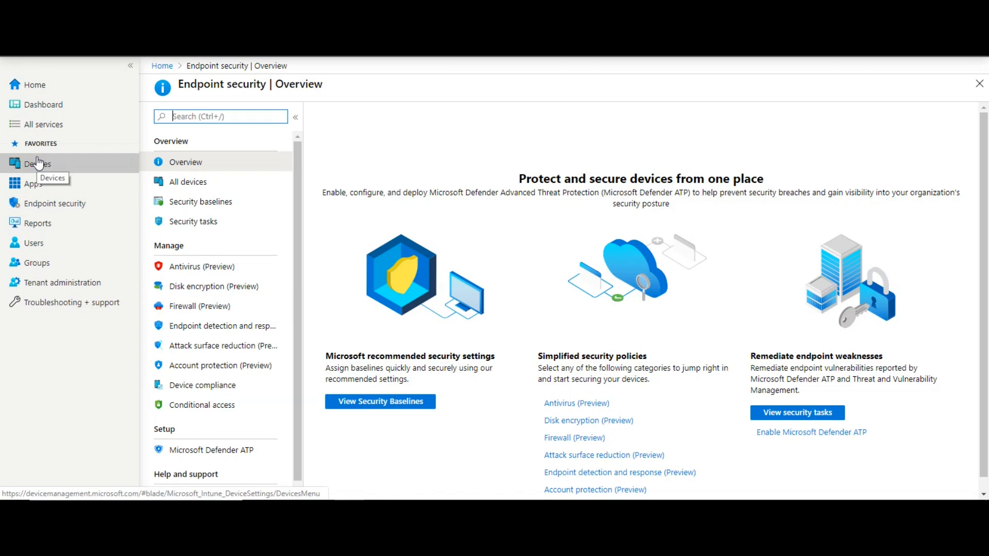
{"action": "left_click", "coordinate": [31, 87]}
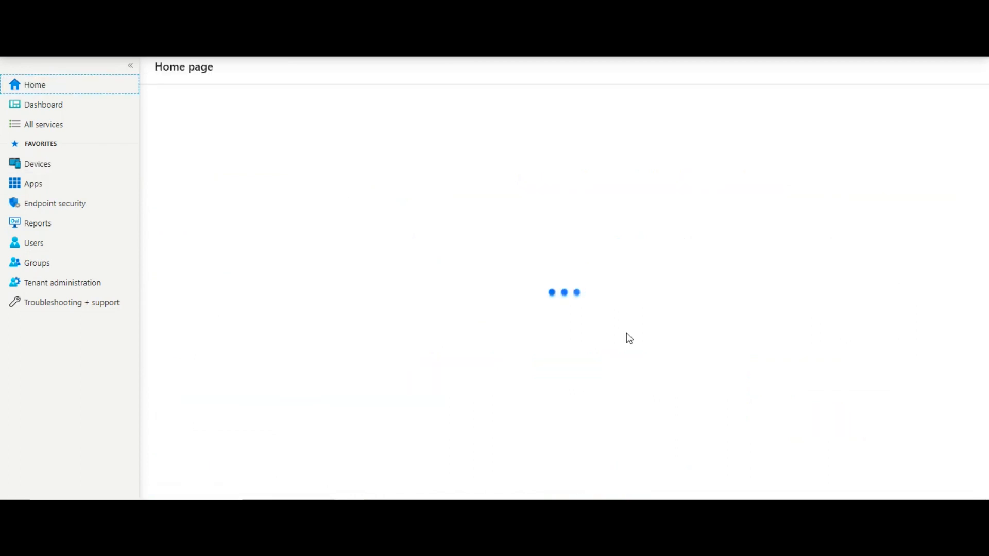